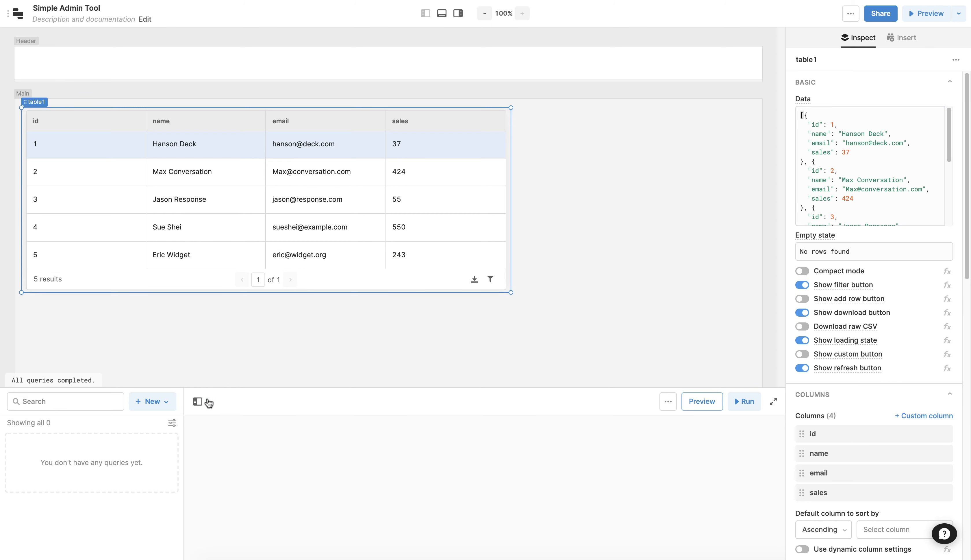
Create a resource query on DemoPostgres containing "select * from riders order by id;" and save and run it.
{"action": "left_click", "coordinate": [163, 408]}
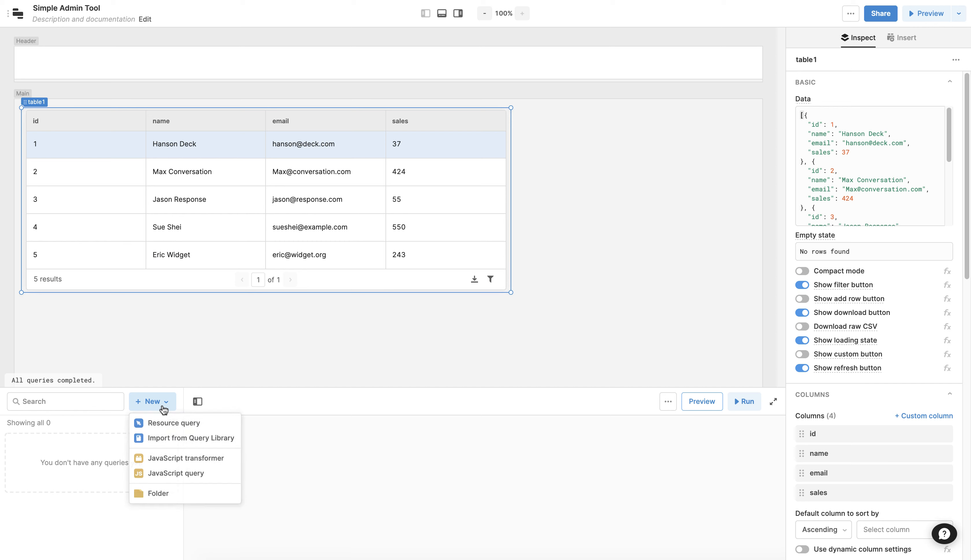
{"action": "left_click", "coordinate": [159, 425]}
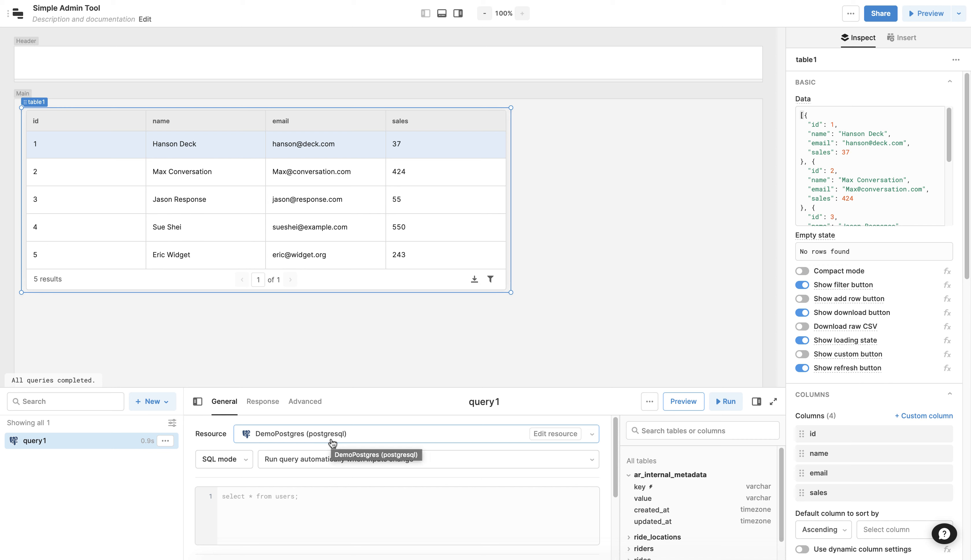
{"action": "scroll", "coordinate": [332, 444], "scroll_direction": "down", "scroll_amount": 1}
{"action": "left_click", "coordinate": [285, 476]}
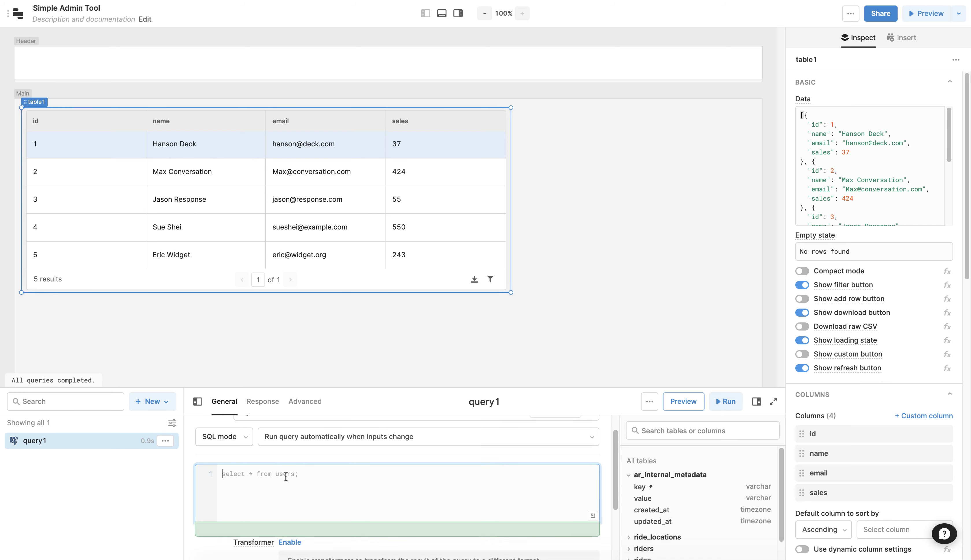
{"action": "type", "text": "sele"}
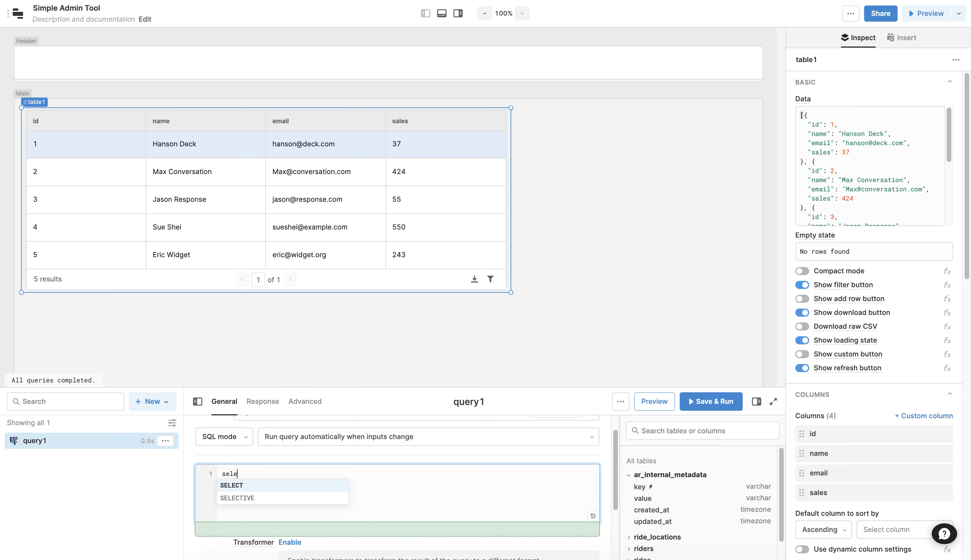
{"action": "type", "text": "ct * f"}
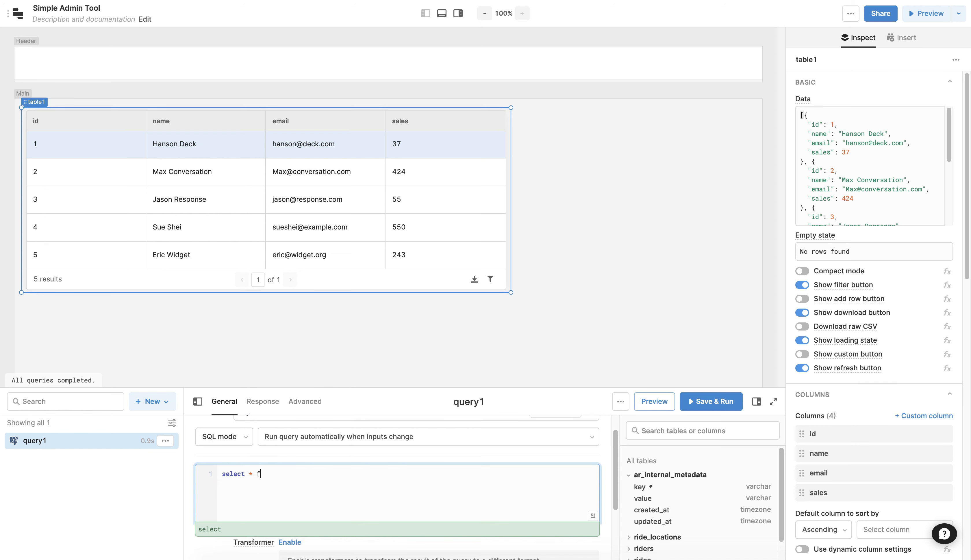
{"action": "type", "text": "rom riders"}
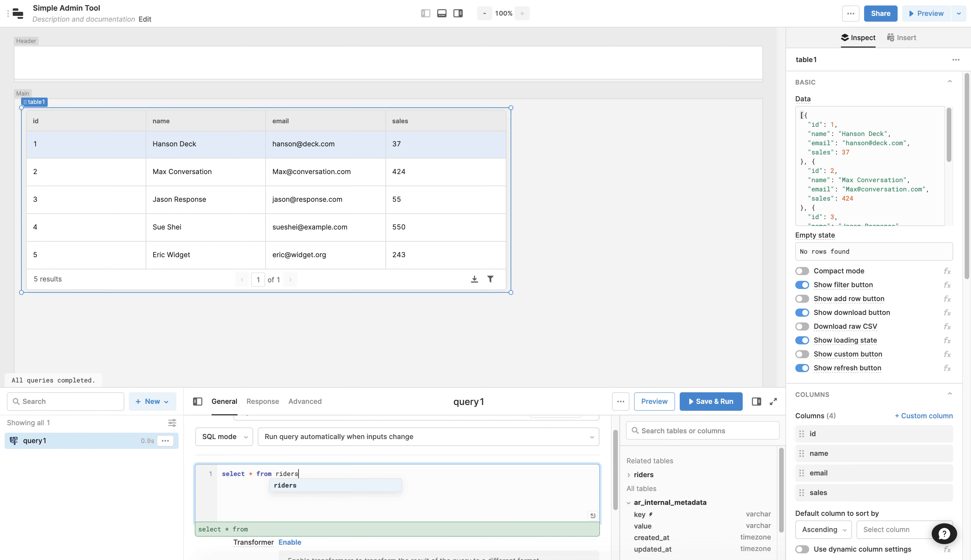
{"action": "type", "text": " order by id;"}
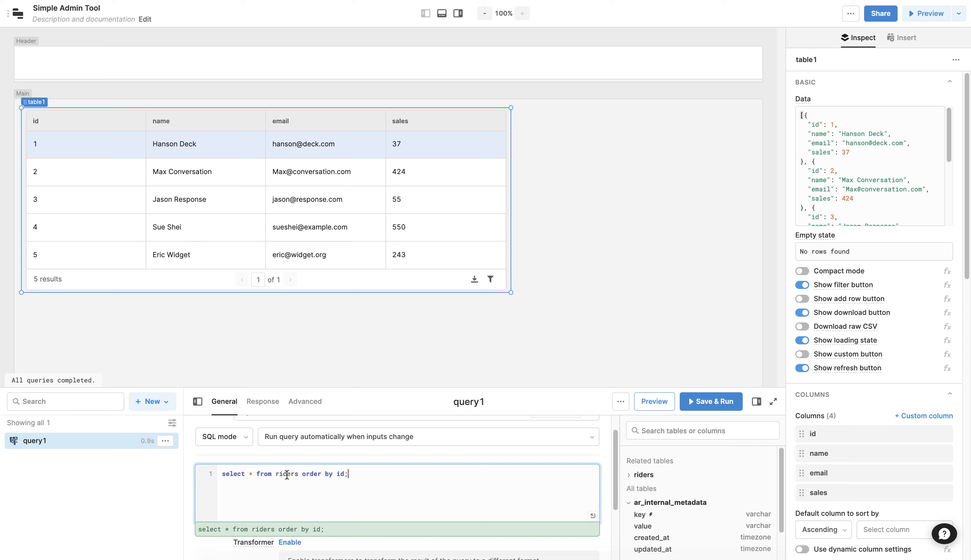
{"action": "left_click", "coordinate": [714, 406]}
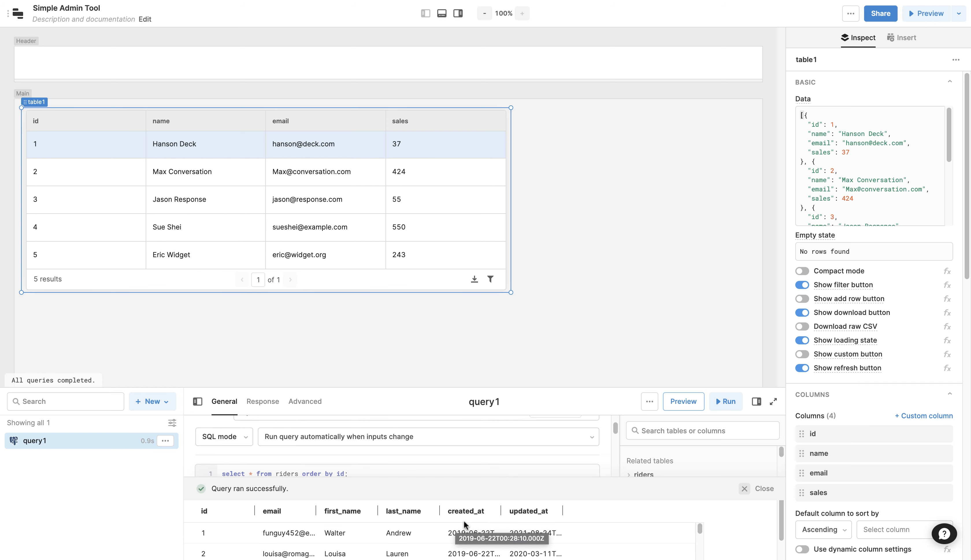
Replace the sample data of table1 with {{query1.data}}.
{"action": "left_click", "coordinate": [871, 170]}
{"action": "key", "text": "ctrl+a"}
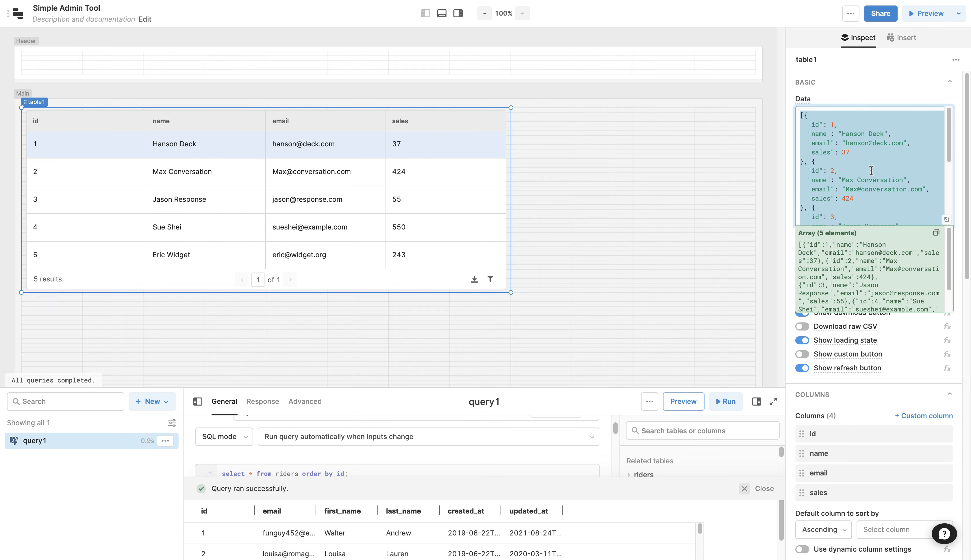
{"action": "key", "text": "BackSpace"}
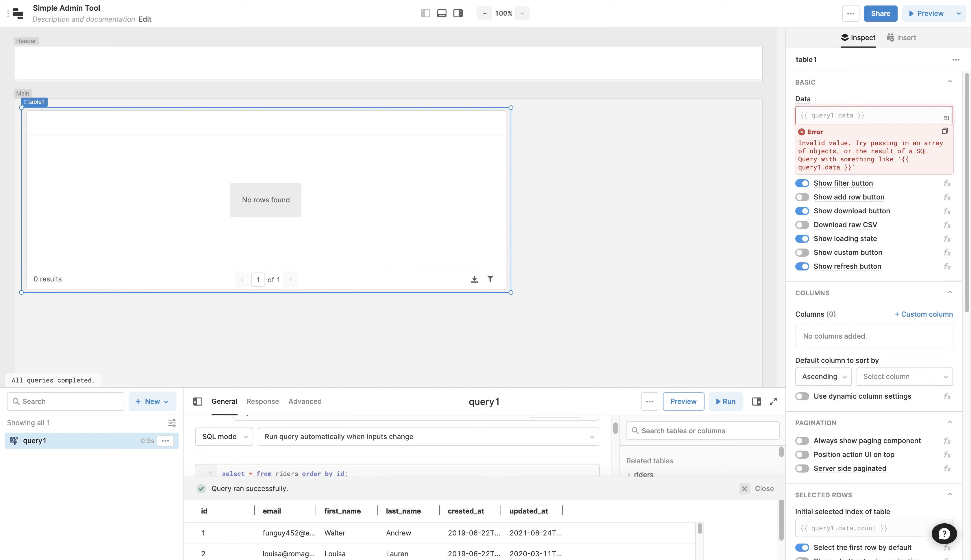
{"action": "type", "text": "{{"}
{"action": "type", "text": "que"}
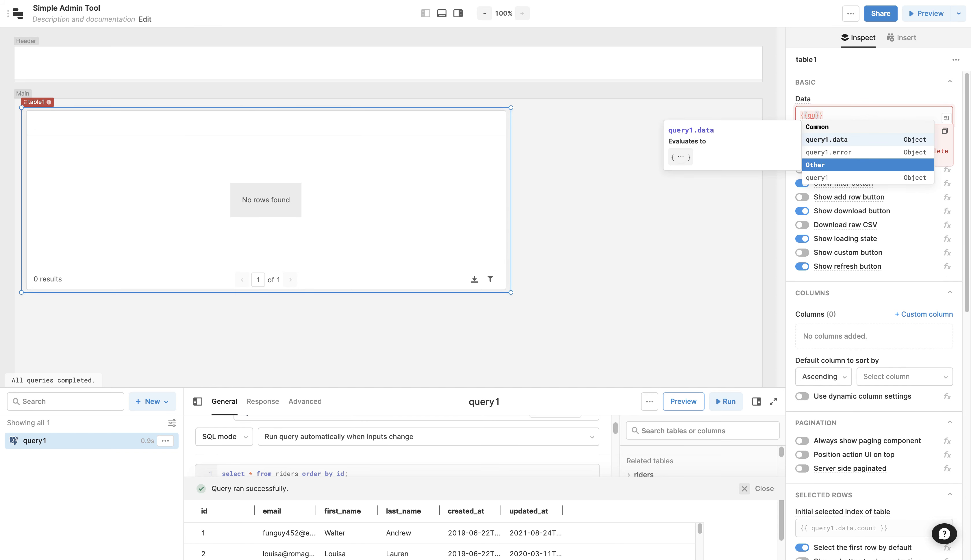
{"action": "left_click", "coordinate": [864, 135]}
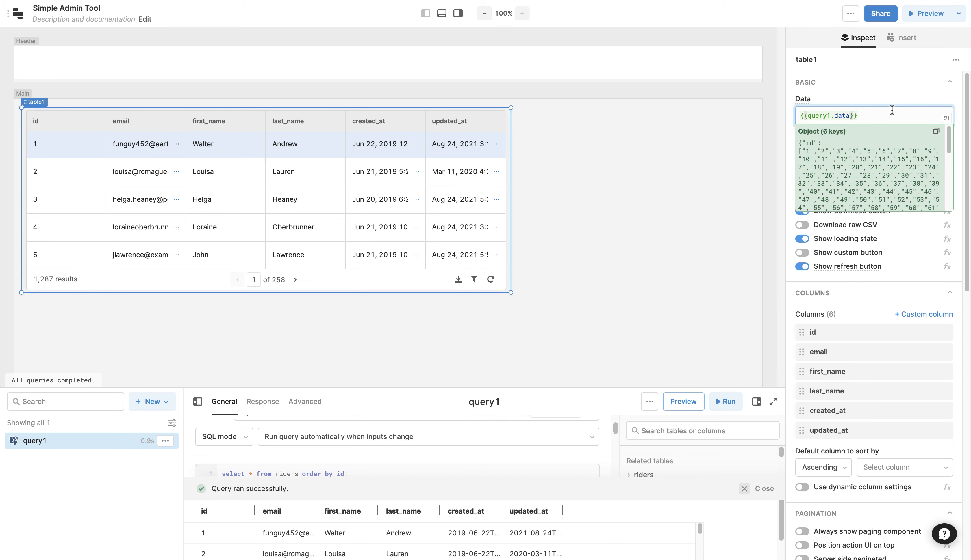
Add a text input above the table on the main canvas and set its label to "Last Name".
{"action": "left_click", "coordinate": [568, 228]}
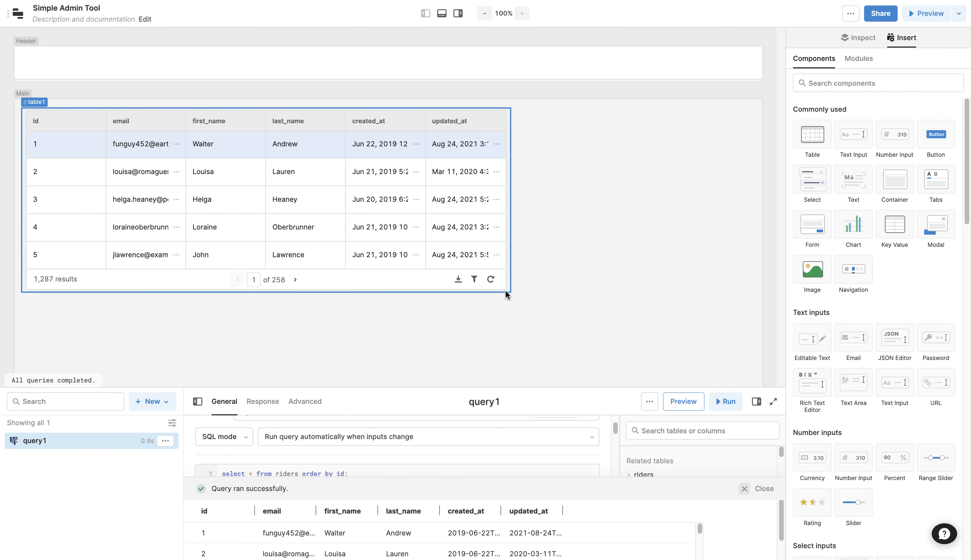
{"action": "left_click_drag", "start_coordinate": [853, 139], "coordinate": [174, 158]}
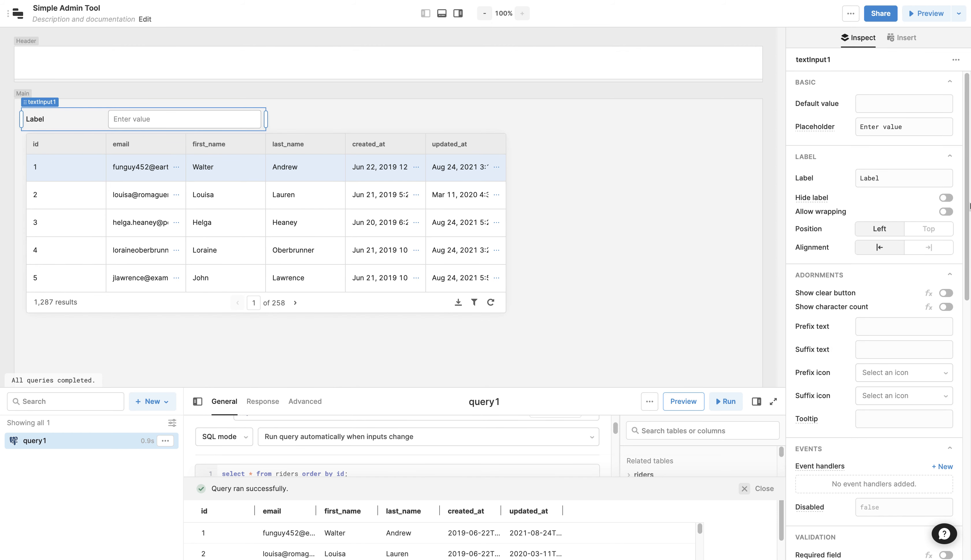
{"action": "double_click", "coordinate": [897, 179]}
{"action": "type", "text": "Last Name"}
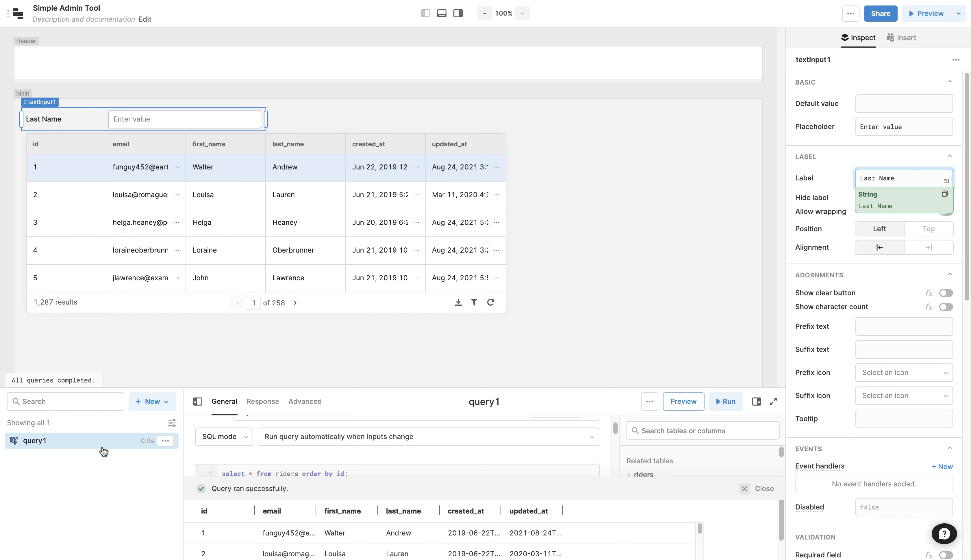
Add the condition "where last_name ilike {{ '%' + textInput1.value + '%'}}" before the order by clause in query1.
{"action": "double_click", "coordinate": [93, 445]}
{"action": "left_click", "coordinate": [91, 462]}
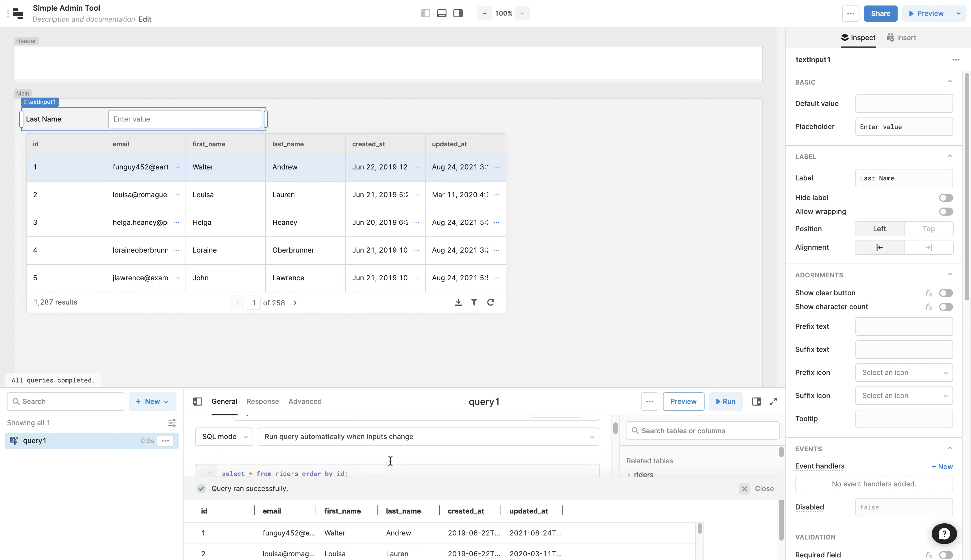
{"action": "left_click", "coordinate": [381, 476]}
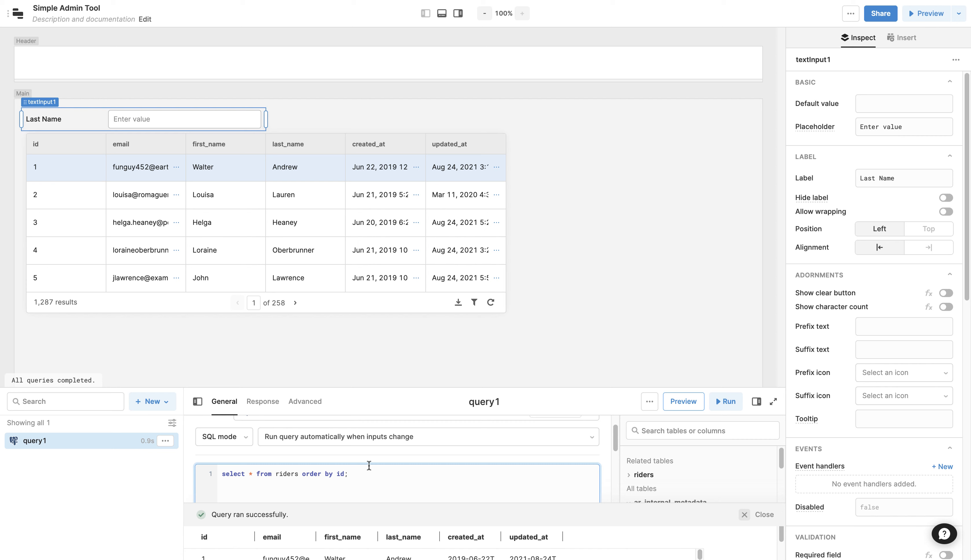
{"action": "type", "text": "where last_name"}
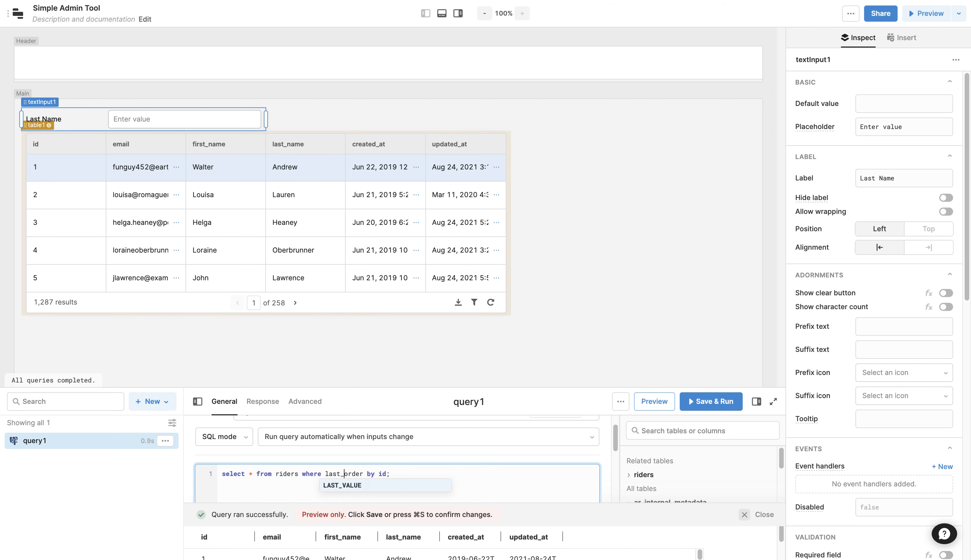
{"action": "type", "text": " ilike "}
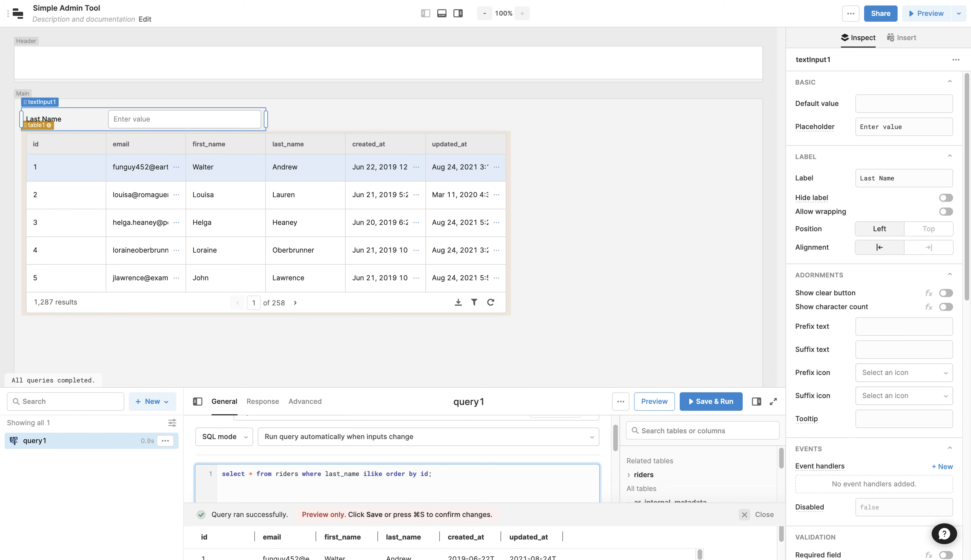
{"action": "type", "text": "{{ '%' "}
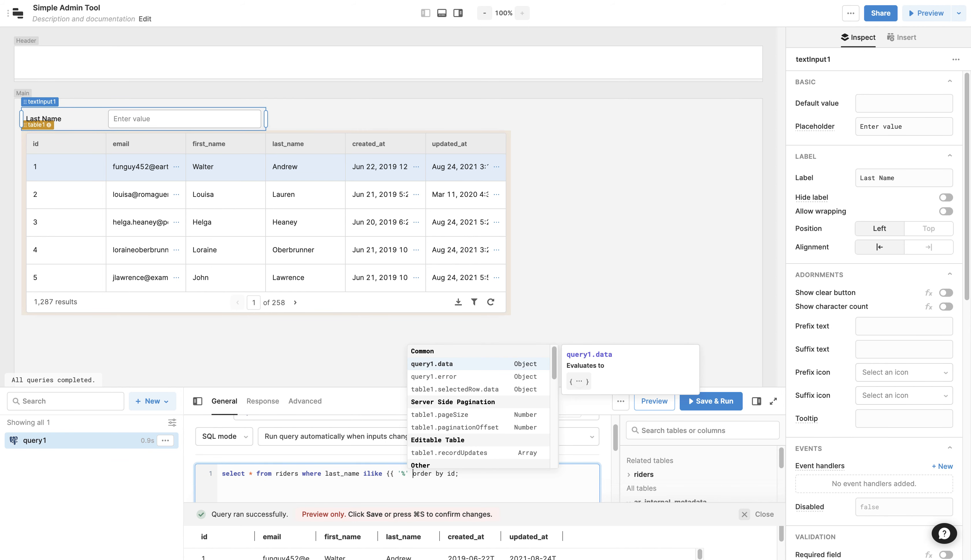
{"action": "type", "text": "+ textInput"}
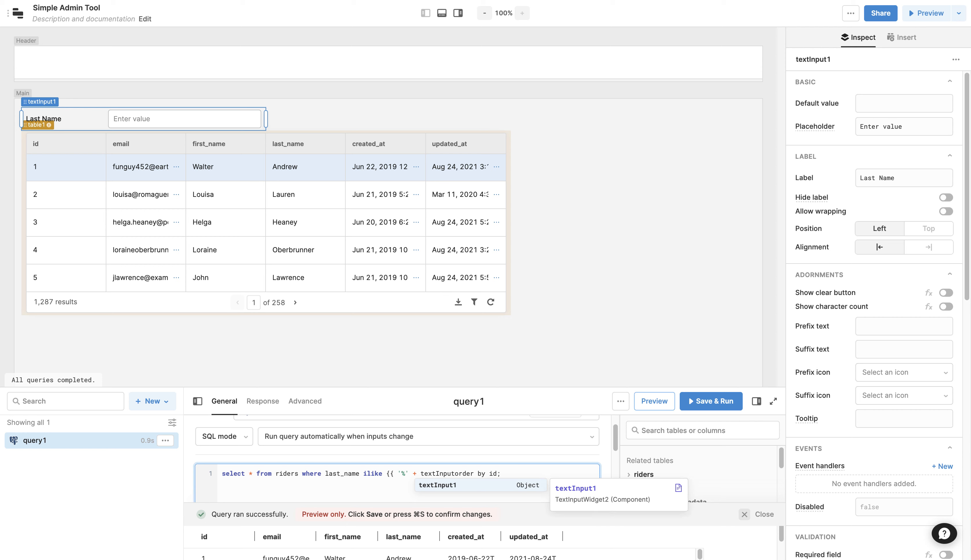
{"action": "type", "text": "1.value"}
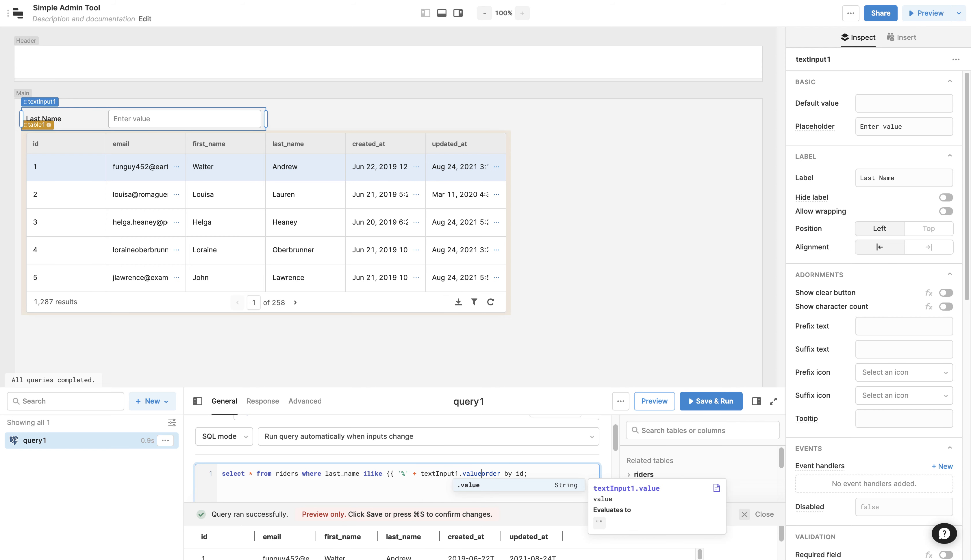
{"action": "type", "text": " + '%"}
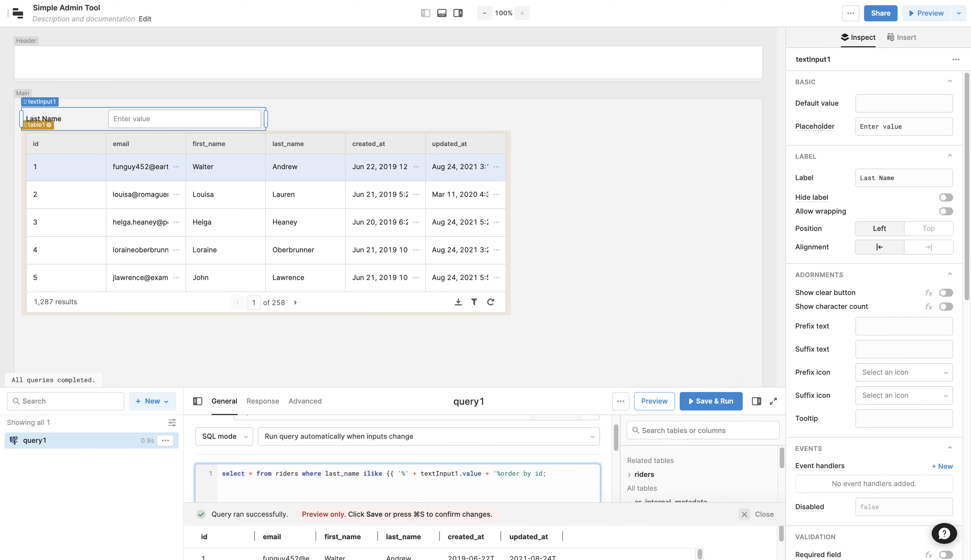
{"action": "type", "text": "'}}"}
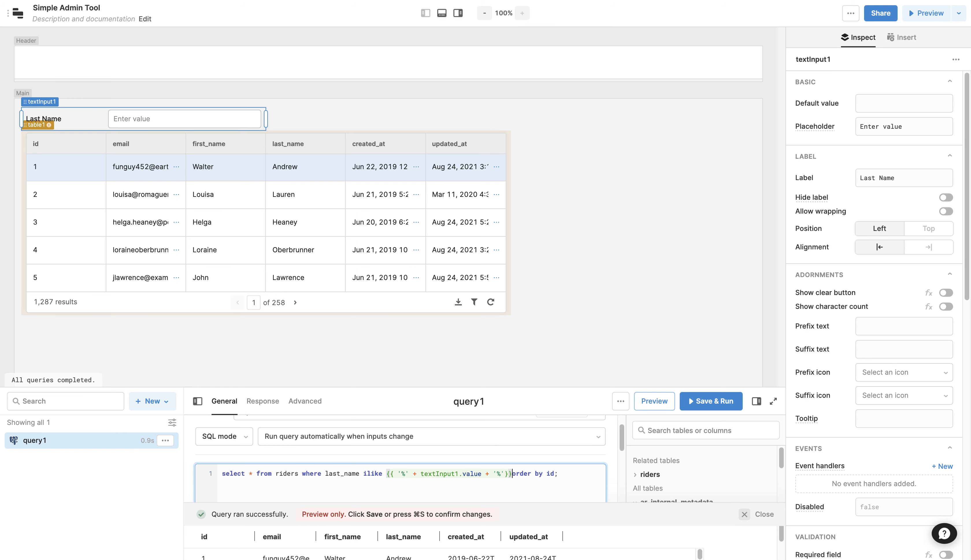
Save and run the updated query1 and test the filter by entering a rider's last name in the Last Name input.
{"action": "left_click", "coordinate": [703, 402]}
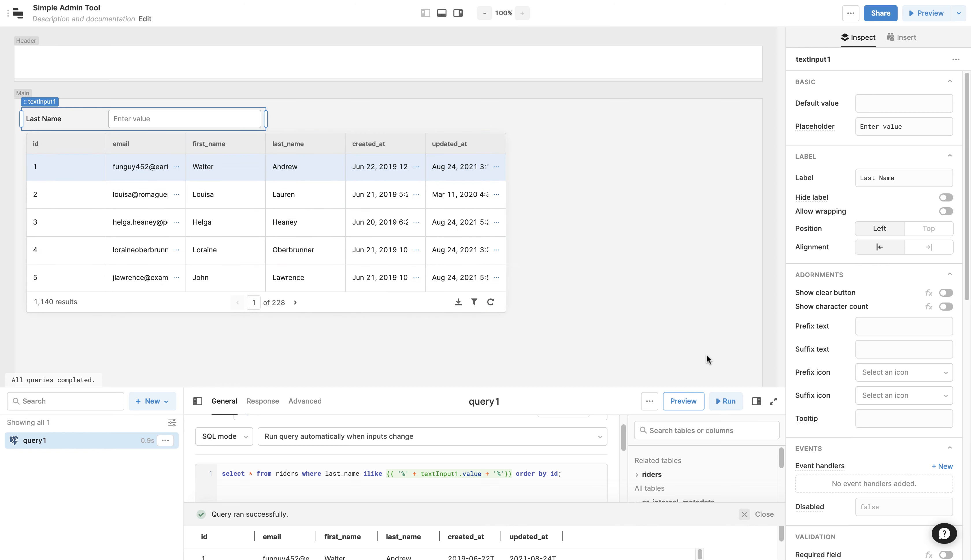
{"action": "left_click", "coordinate": [181, 121]}
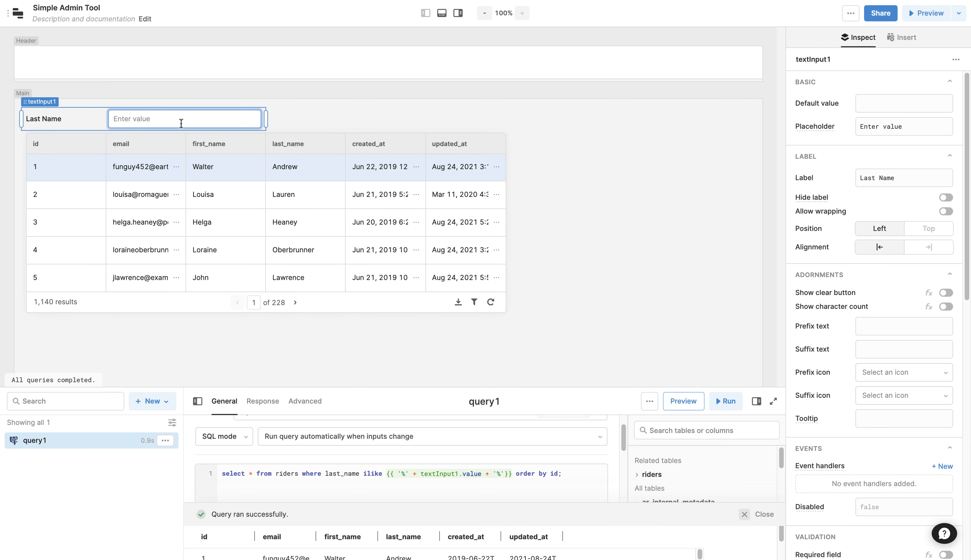
{"action": "type", "text": "Andrew"}
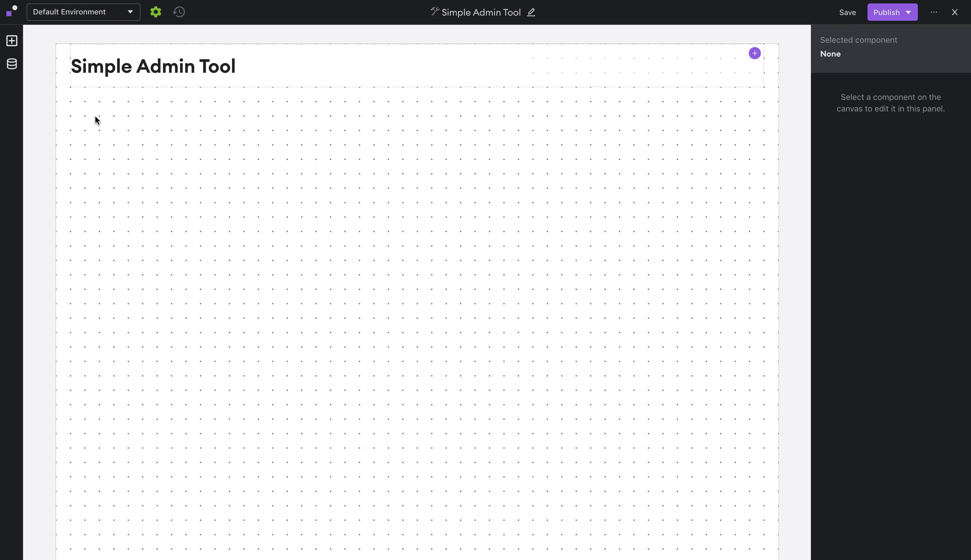
In the second builder's blank Simple Admin Tool, add a table sourced from the Postgres function "List riders records".
{"action": "left_click", "coordinate": [12, 41]}
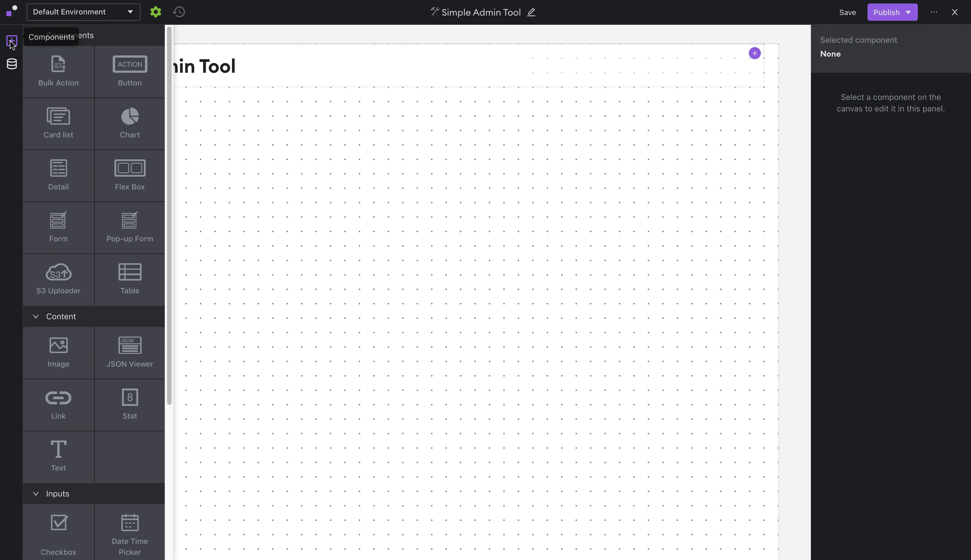
{"action": "left_click", "coordinate": [128, 280]}
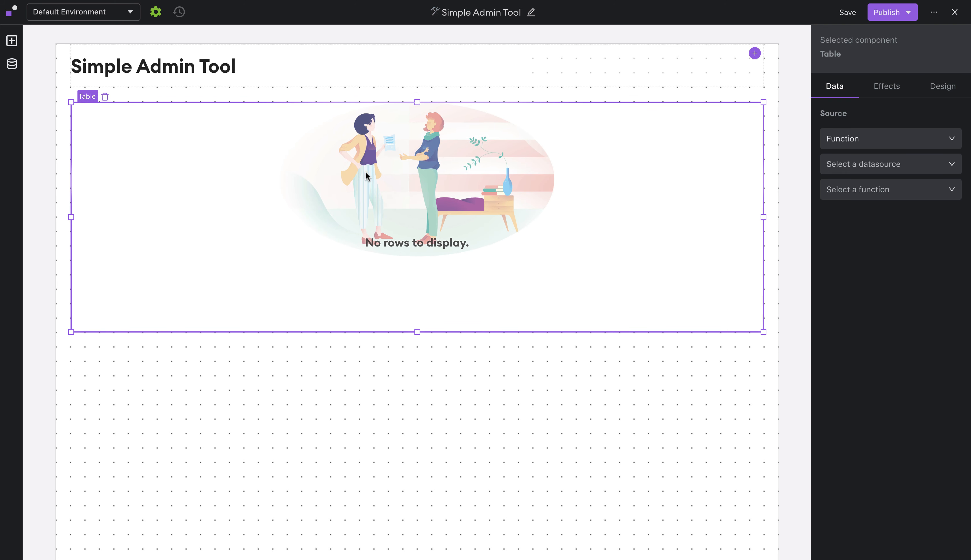
{"action": "left_click", "coordinate": [880, 171]}
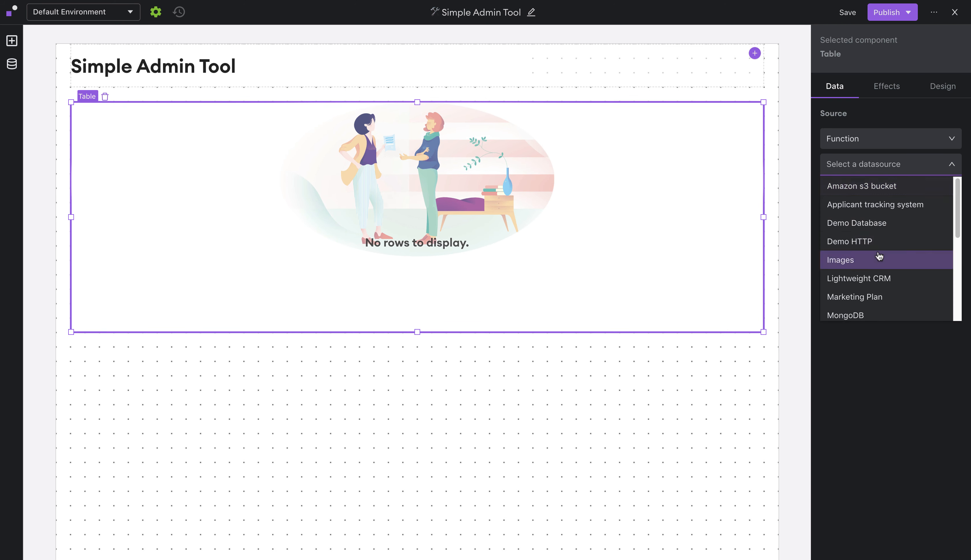
{"action": "scroll", "coordinate": [879, 257], "scroll_direction": "down", "scroll_amount": 4}
{"action": "left_click", "coordinate": [871, 203]}
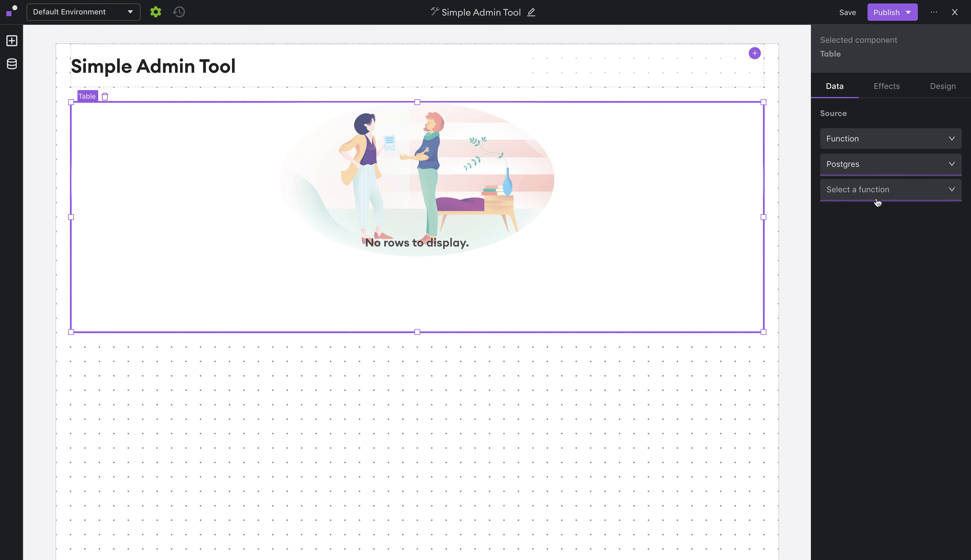
{"action": "left_click", "coordinate": [875, 192]}
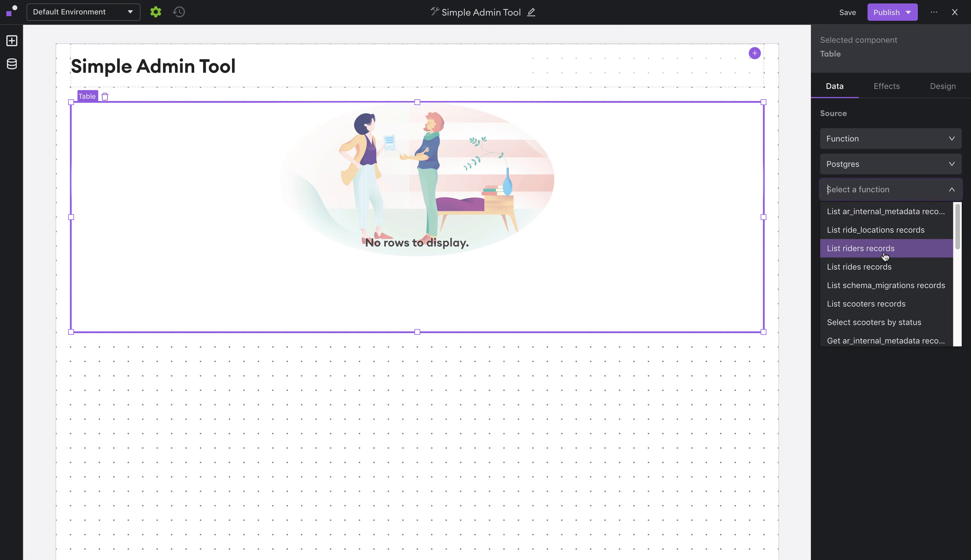
{"action": "left_click", "coordinate": [858, 257]}
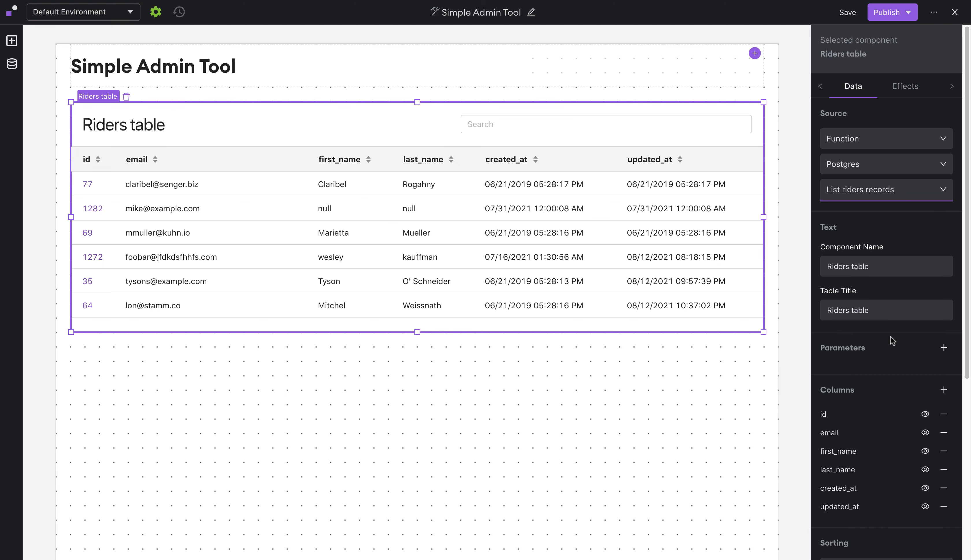
Set the default sorting of the Riders table to the id column.
{"action": "scroll", "coordinate": [890, 331], "scroll_direction": "down", "scroll_amount": 6}
{"action": "left_click", "coordinate": [884, 302]}
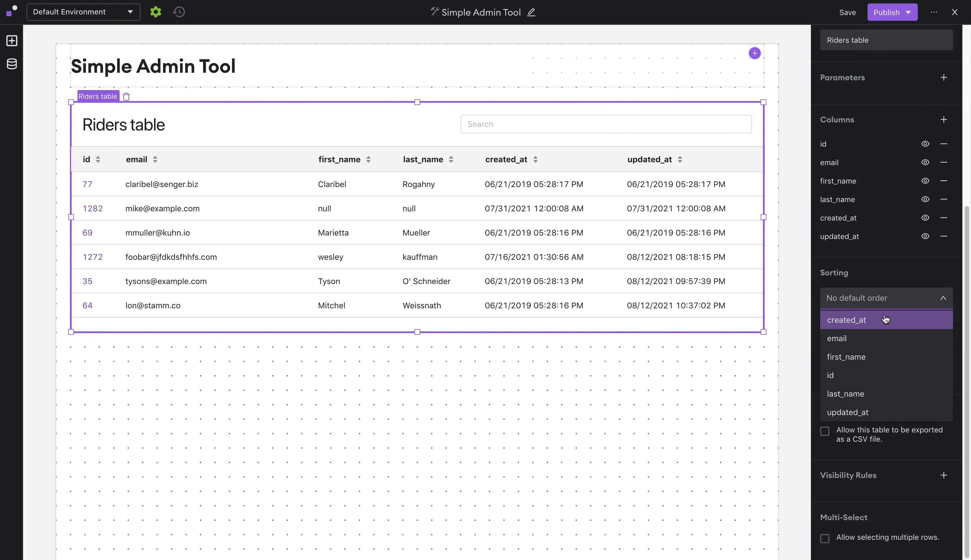
{"action": "left_click", "coordinate": [871, 374]}
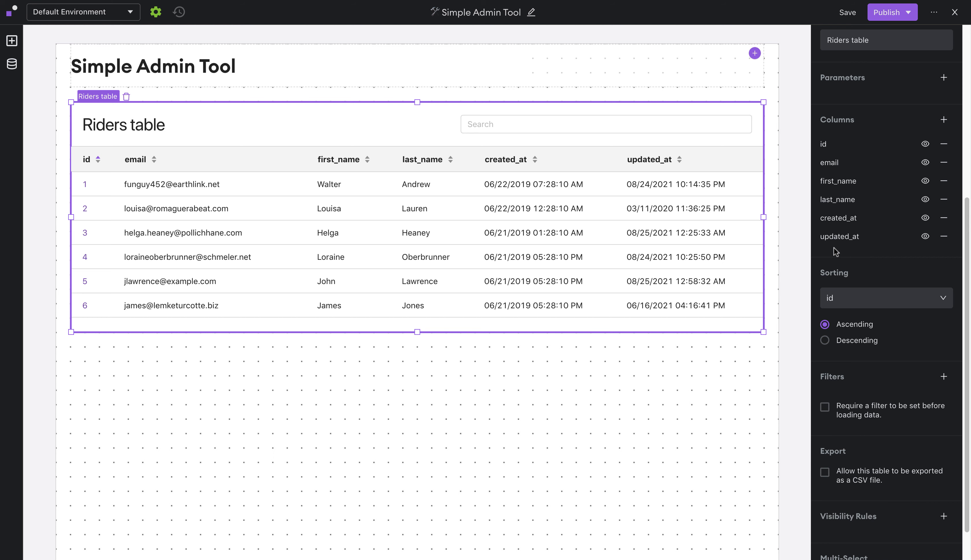
Test the Riders table's search with a rider's last name and with Id=4, clearing each search term.
{"action": "left_click", "coordinate": [556, 125]}
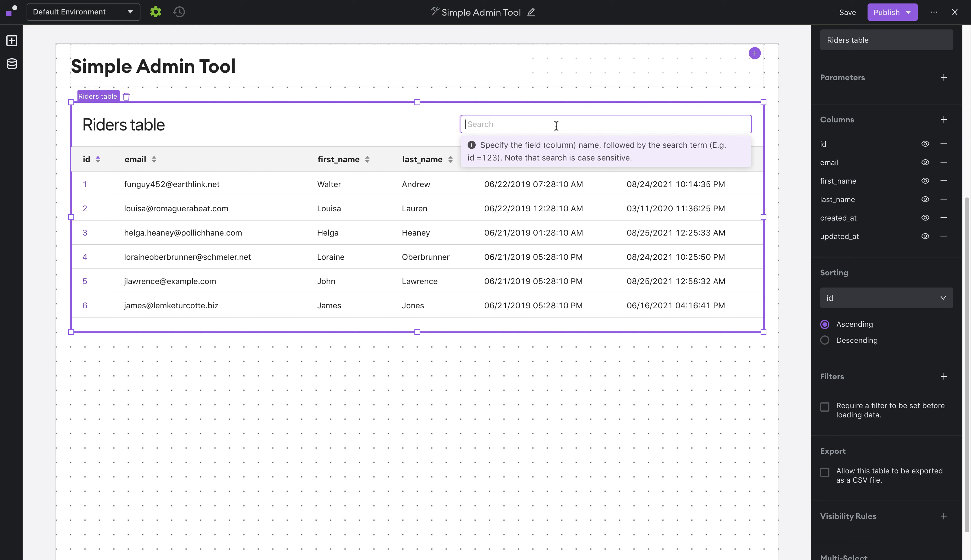
{"action": "type", "text": "Last name=andrew"}
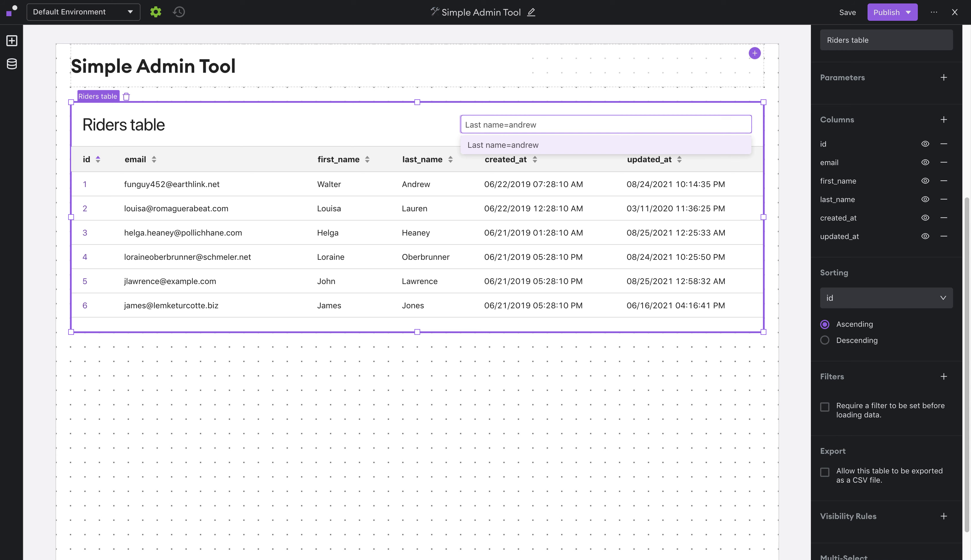
{"action": "key", "text": "Return"}
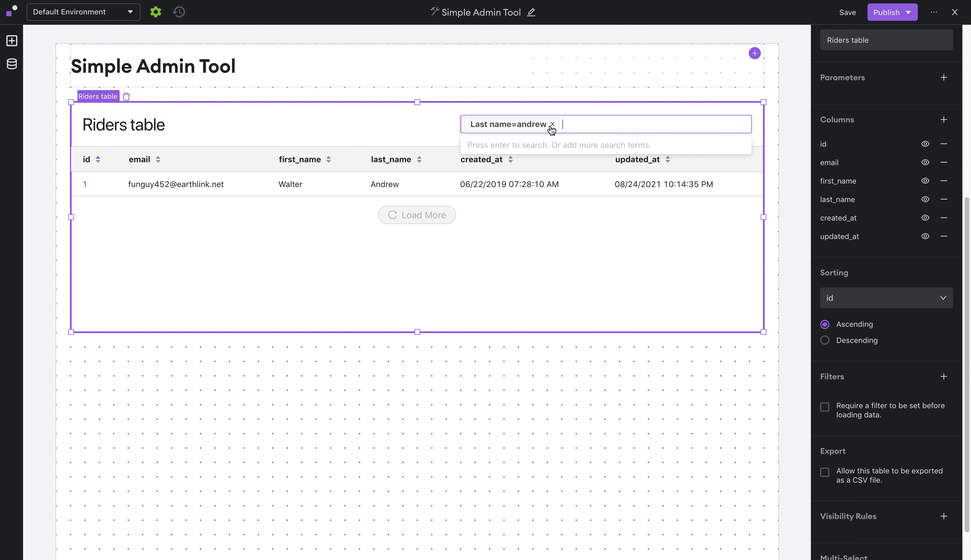
{"action": "left_click", "coordinate": [552, 124]}
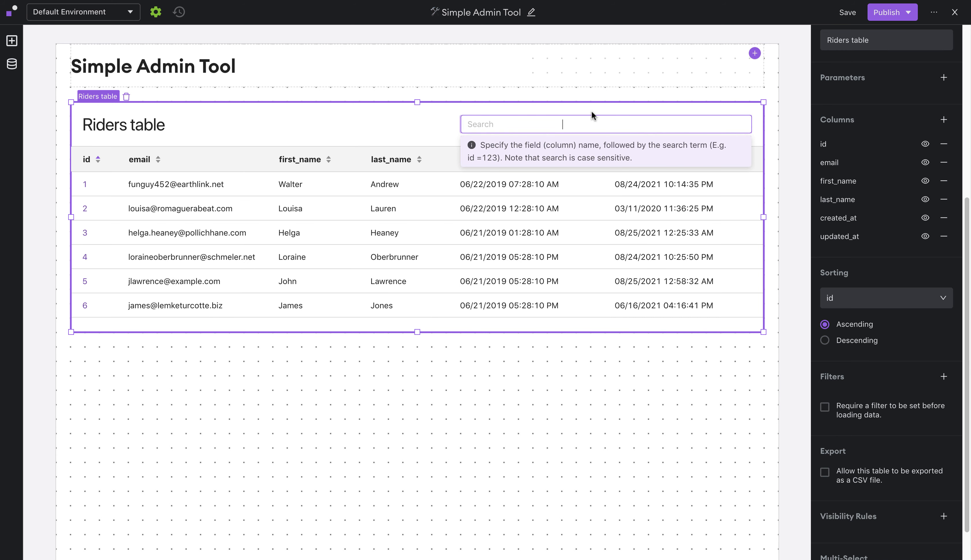
{"action": "type", "text": "Id=4"}
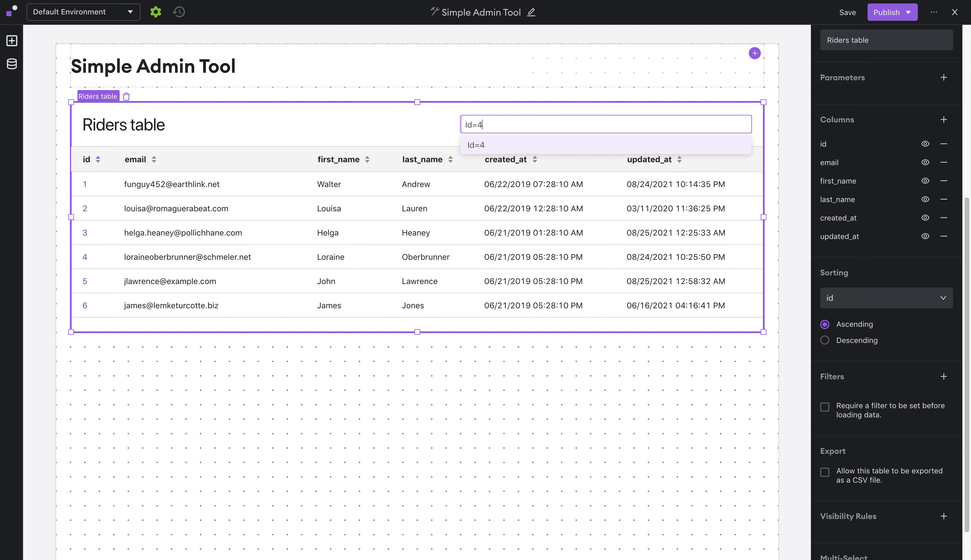
{"action": "key", "text": "Return"}
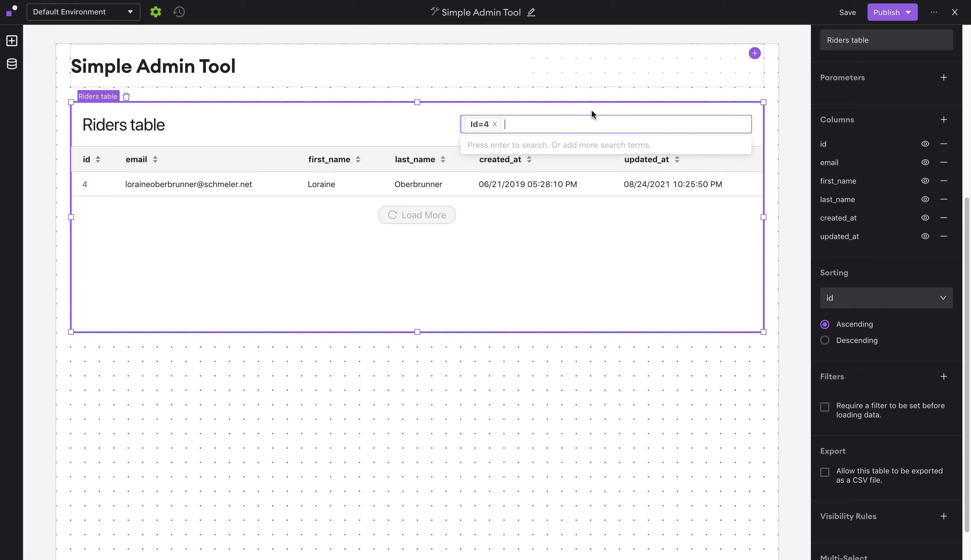
{"action": "left_click", "coordinate": [495, 125]}
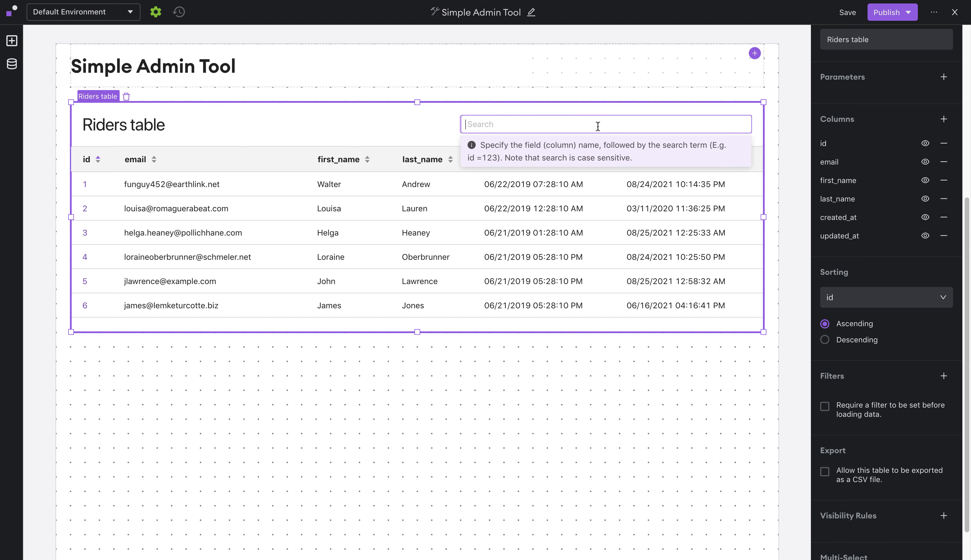
{"action": "scroll", "coordinate": [886, 192], "scroll_direction": "up", "scroll_amount": 5}
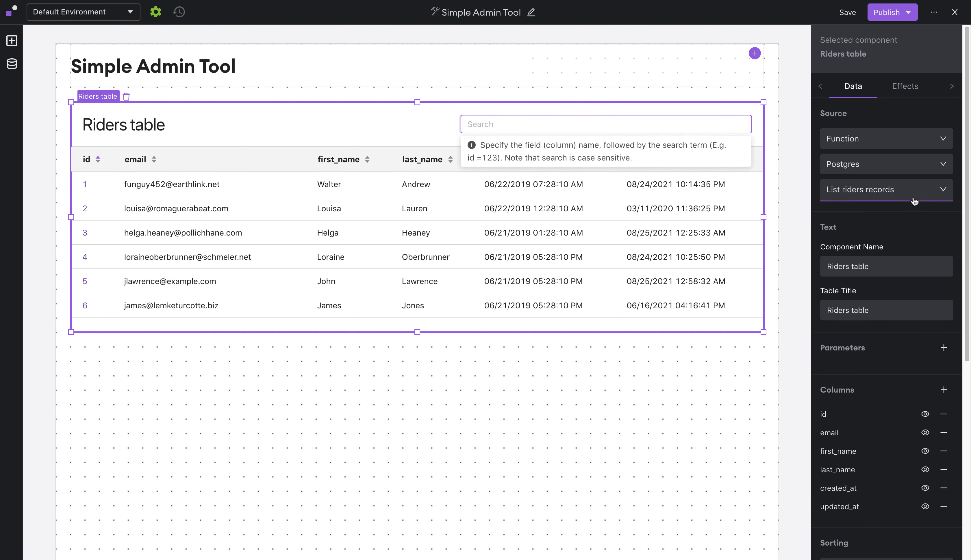
{"action": "left_click", "coordinate": [912, 192]}
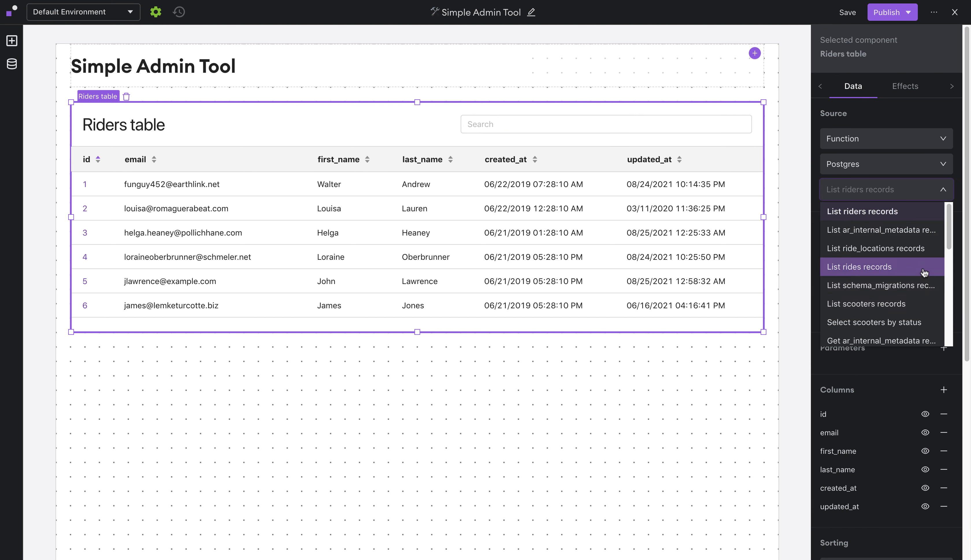
{"action": "left_click", "coordinate": [920, 121]}
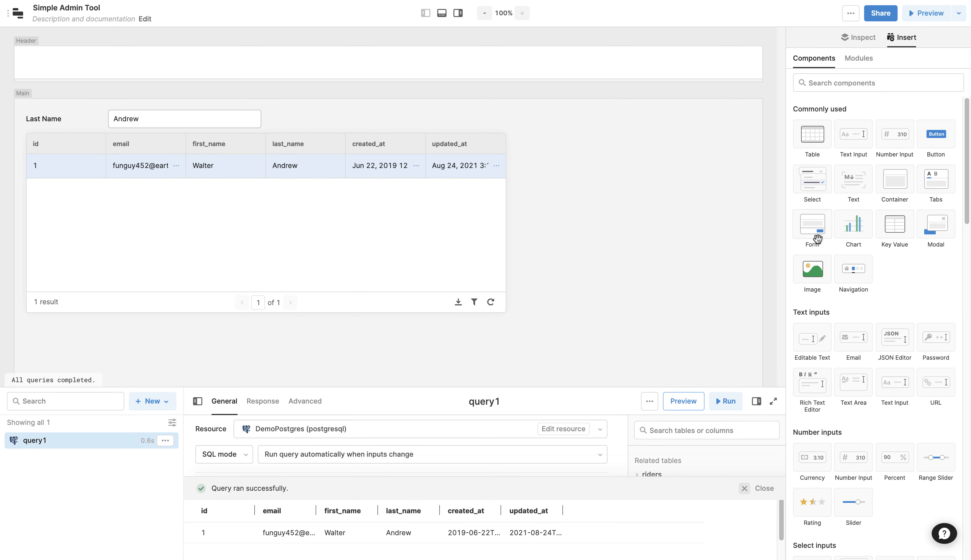
In the first builder's Simple Admin Tool, add a form beside the table and base its generated fields on DemoPostgres's riders table.
{"action": "left_click_drag", "start_coordinate": [811, 231], "coordinate": [513, 156]}
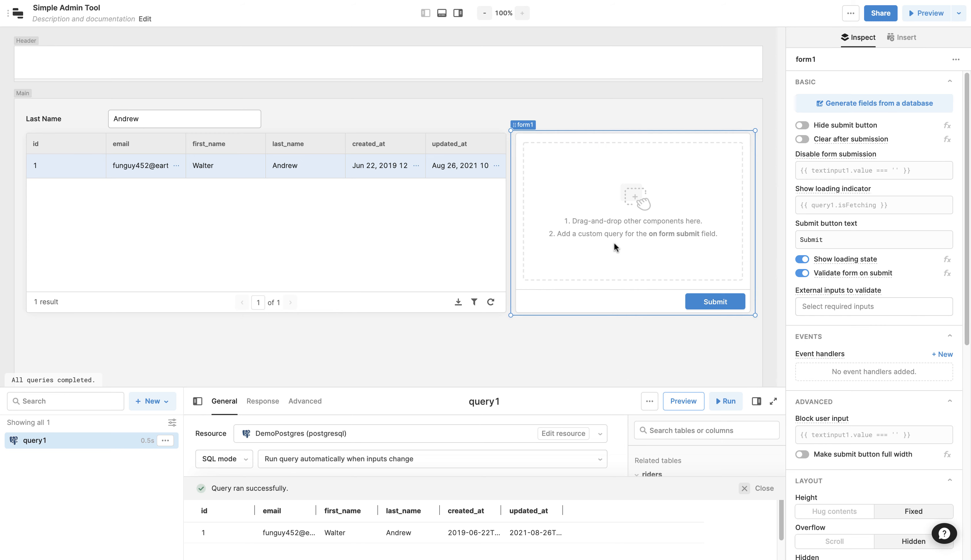
{"action": "left_click", "coordinate": [873, 104]}
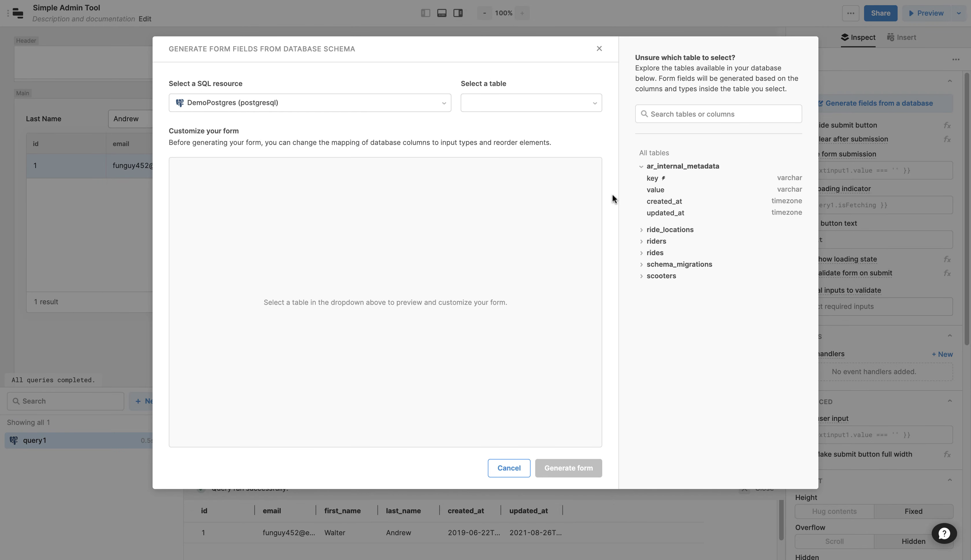
{"action": "left_click", "coordinate": [511, 101]}
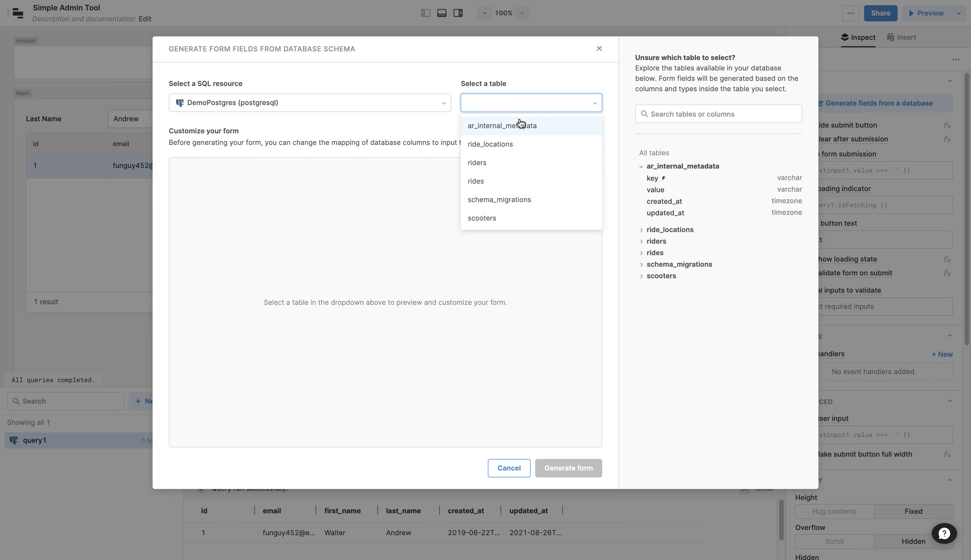
{"action": "left_click", "coordinate": [512, 163]}
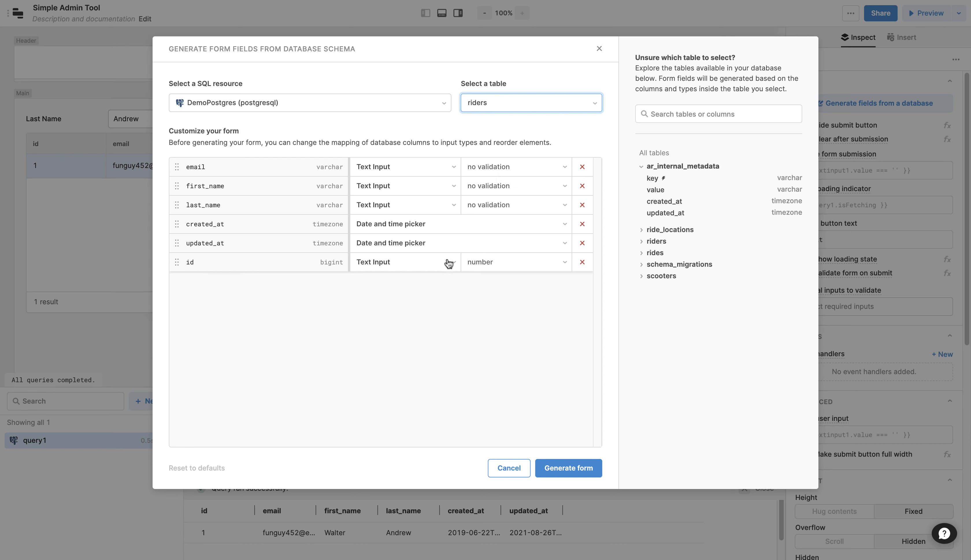
Exclude the created_at, updated_at and id columns from the form's fields and generate the form.
{"action": "left_click", "coordinate": [583, 226]}
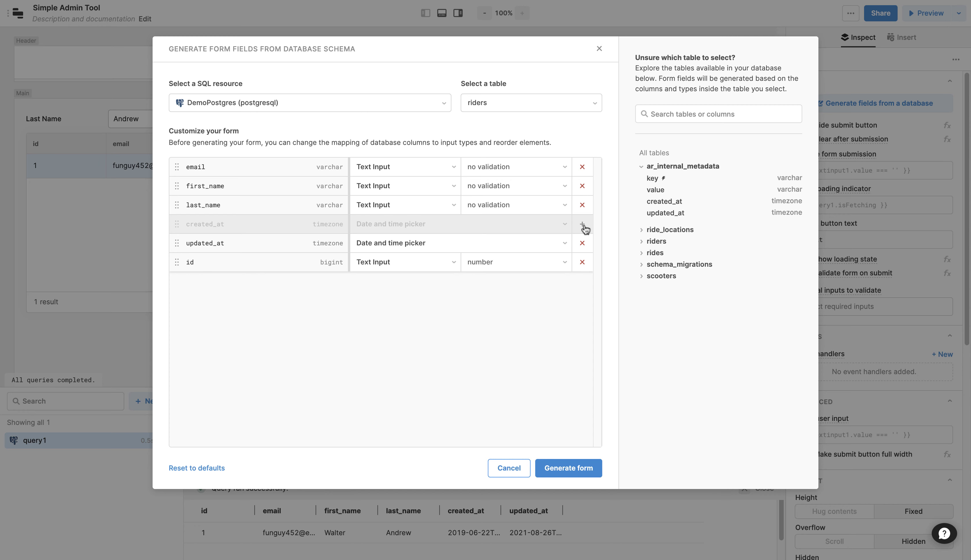
{"action": "left_click", "coordinate": [583, 244]}
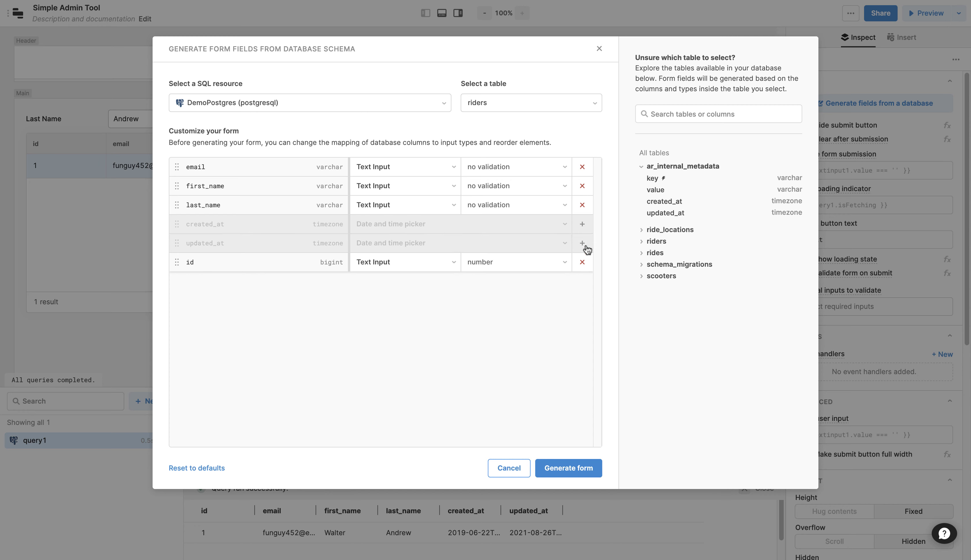
{"action": "left_click", "coordinate": [582, 264]}
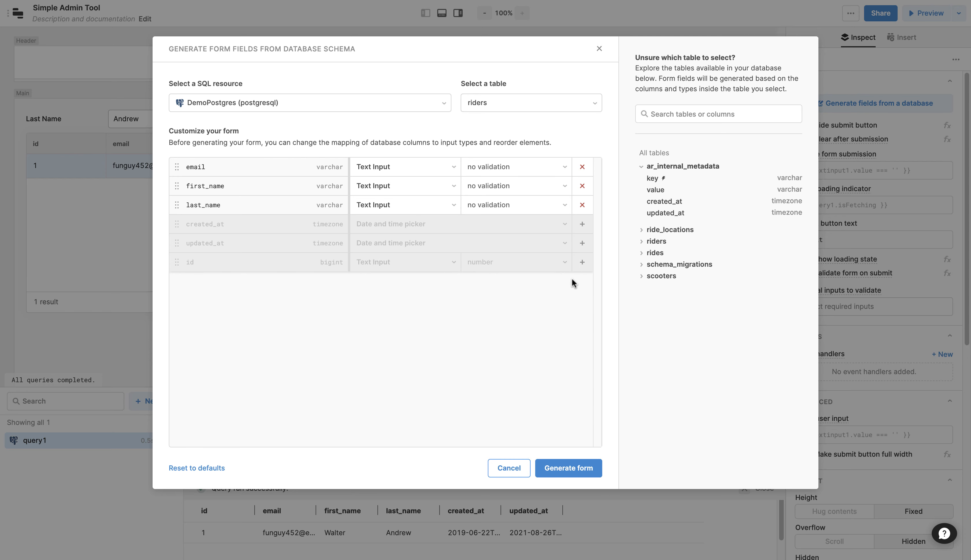
{"action": "left_click", "coordinate": [577, 472]}
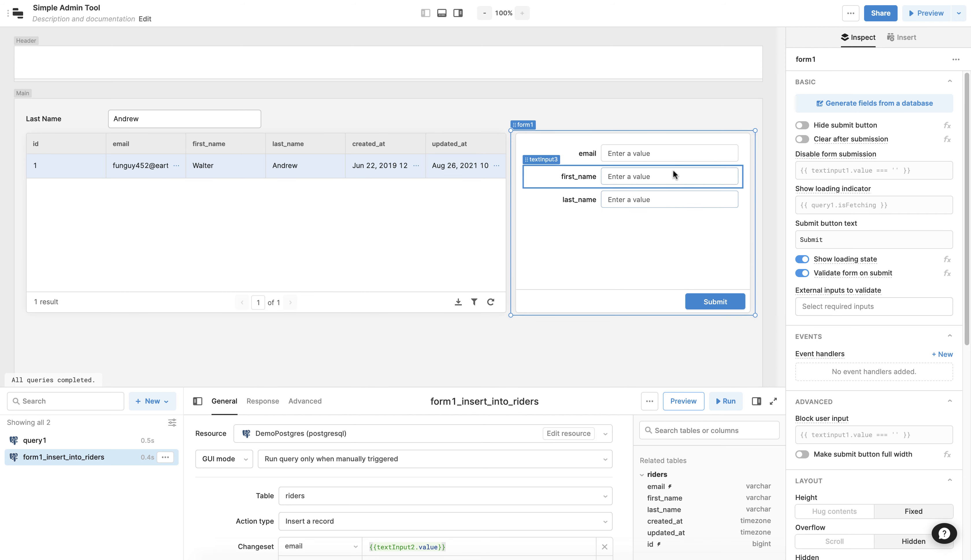
Set the default value of the form's email input to {{table1.selectedRow.data.email}}.
{"action": "left_click", "coordinate": [660, 154]}
{"action": "left_click", "coordinate": [813, 183]}
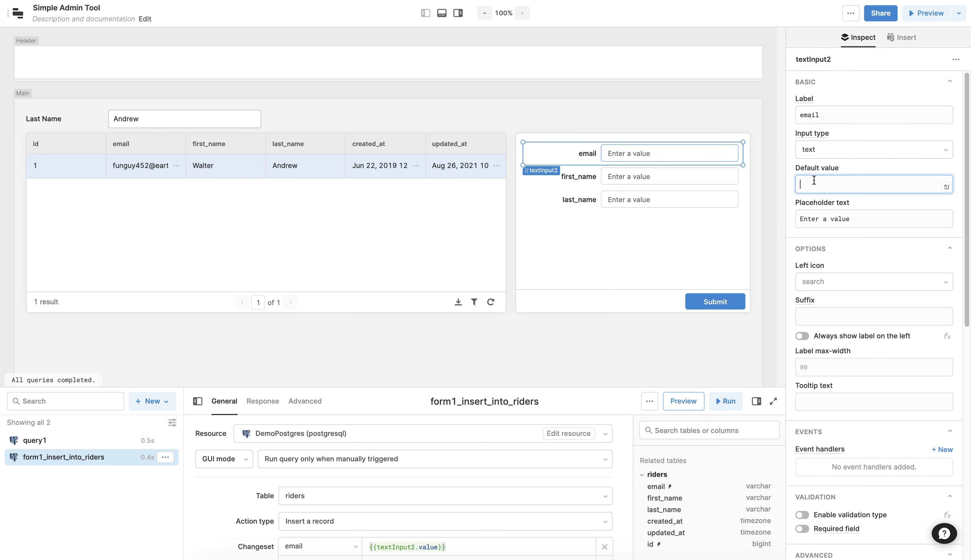
{"action": "type", "text": "{{ta"}
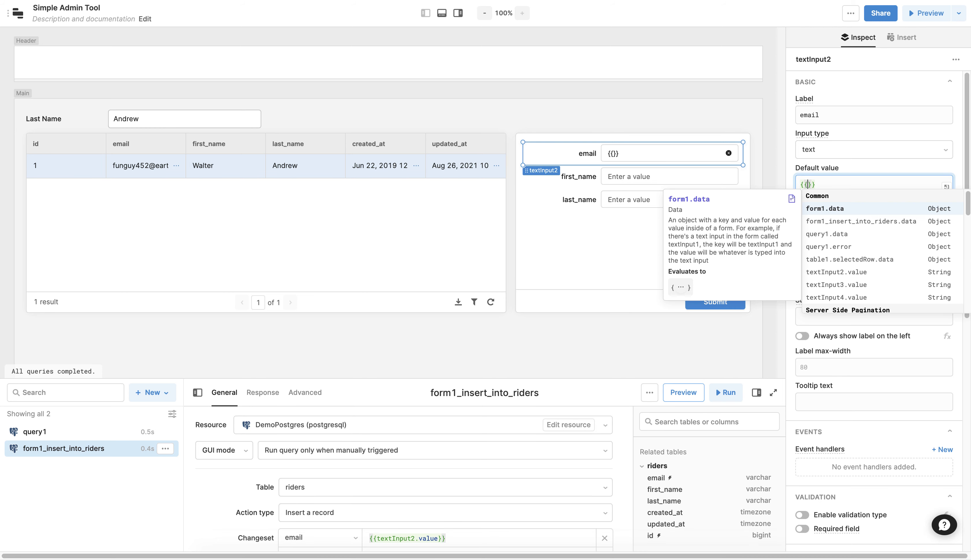
{"action": "key", "text": "Return"}
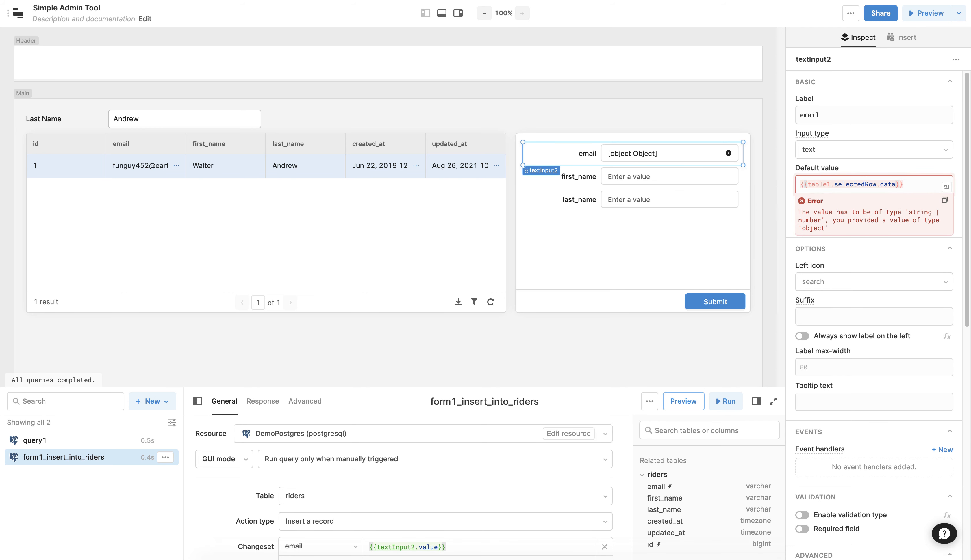
{"action": "type", "text": ".e"}
{"action": "key", "text": "Return"}
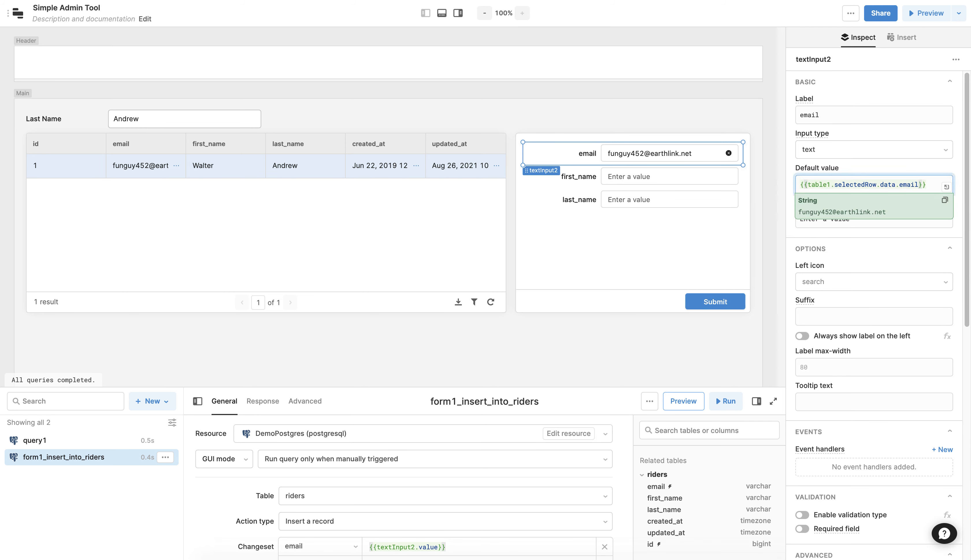
Set the default value of the form's first_name input to {{table1.selectedRow.data.first_name}}.
{"action": "left_click", "coordinate": [628, 182]}
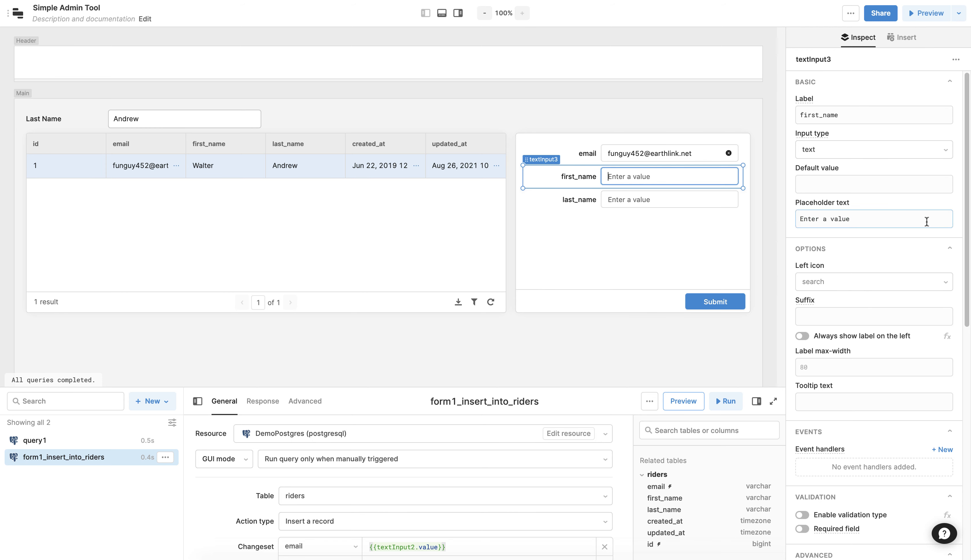
{"action": "left_click", "coordinate": [842, 181]}
{"action": "type", "text": "{{tab"}
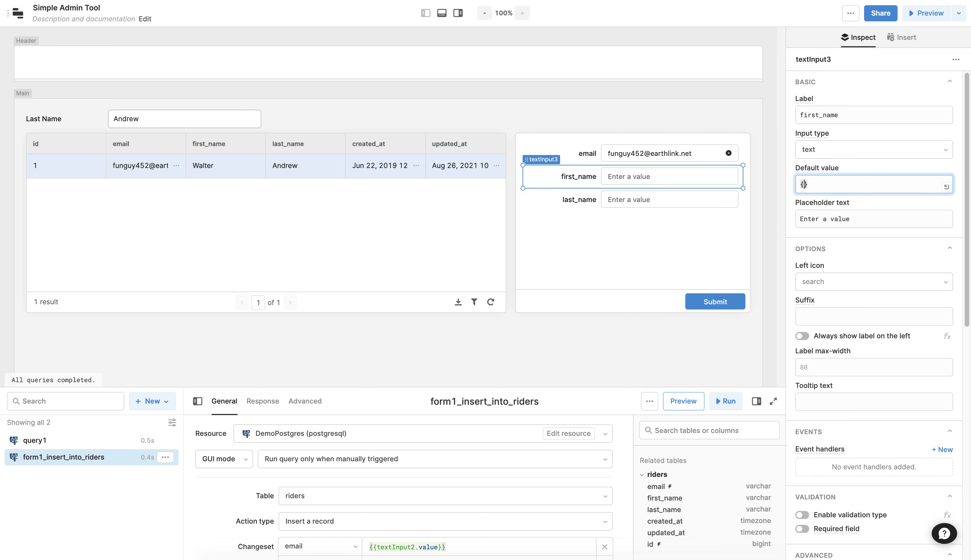
{"action": "type", "text": "le1.selectedRow.data.first_name"}
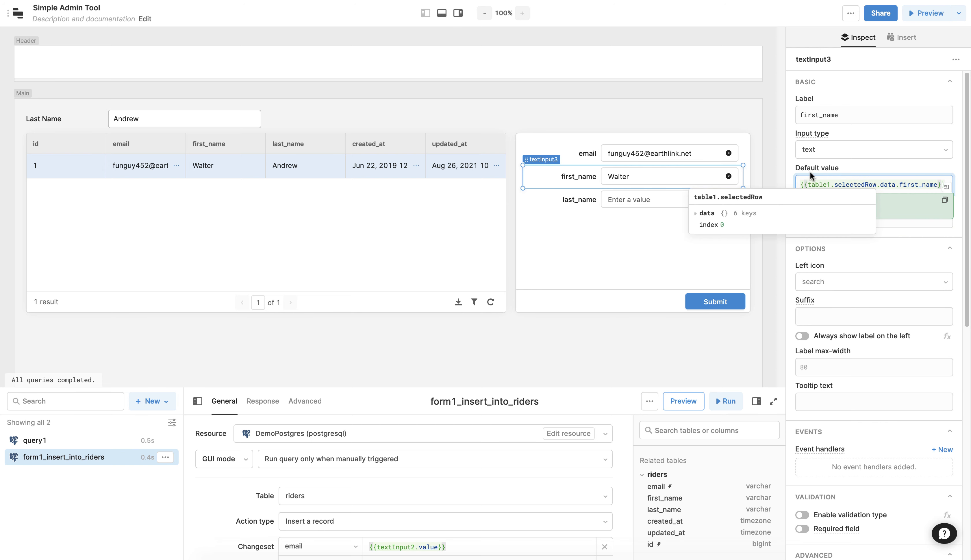
Set the default value of the form's last_name input to {{table1.selectedRow.data.last_name}}.
{"action": "left_click", "coordinate": [584, 202]}
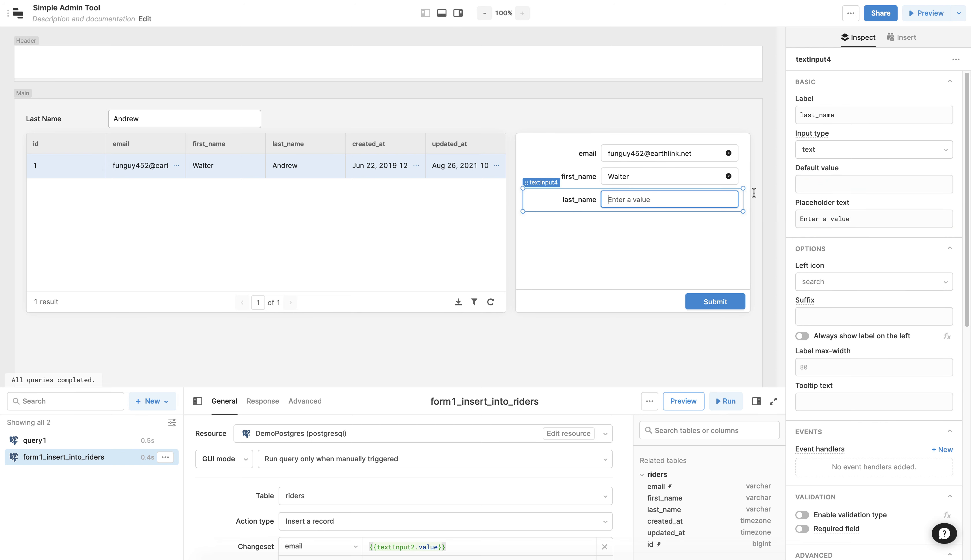
{"action": "left_click", "coordinate": [863, 185]}
{"action": "type", "text": "{{table1"}
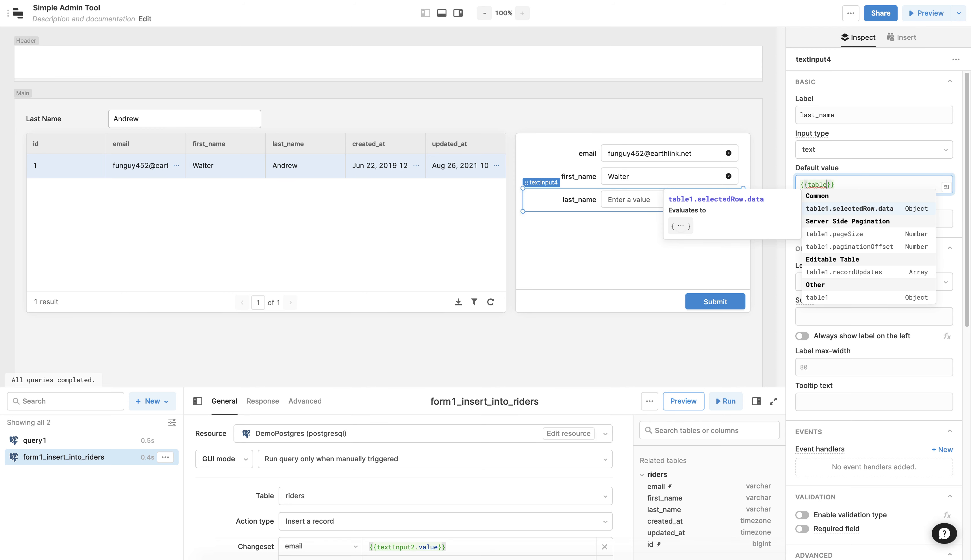
{"action": "type", "text": ".selectedRow.data.last_name"}
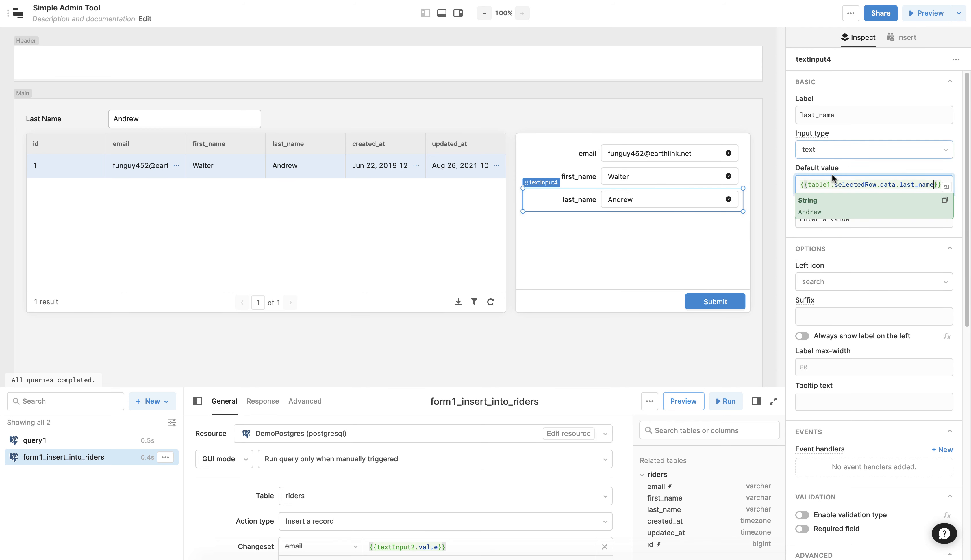
{"action": "left_click", "coordinate": [639, 231]}
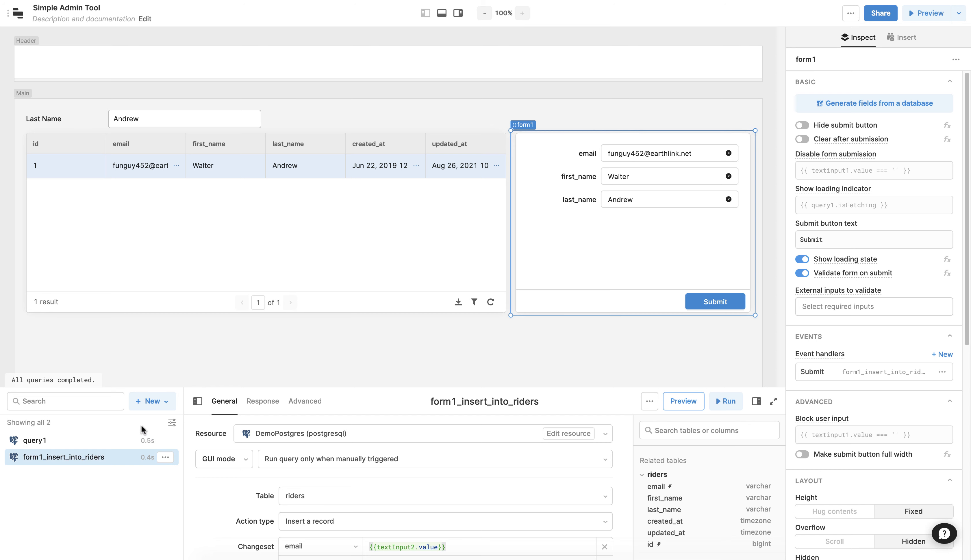
Create a new resource query on DemoPostgres in GUI mode (write) and choose riders as its table.
{"action": "left_click", "coordinate": [165, 404]}
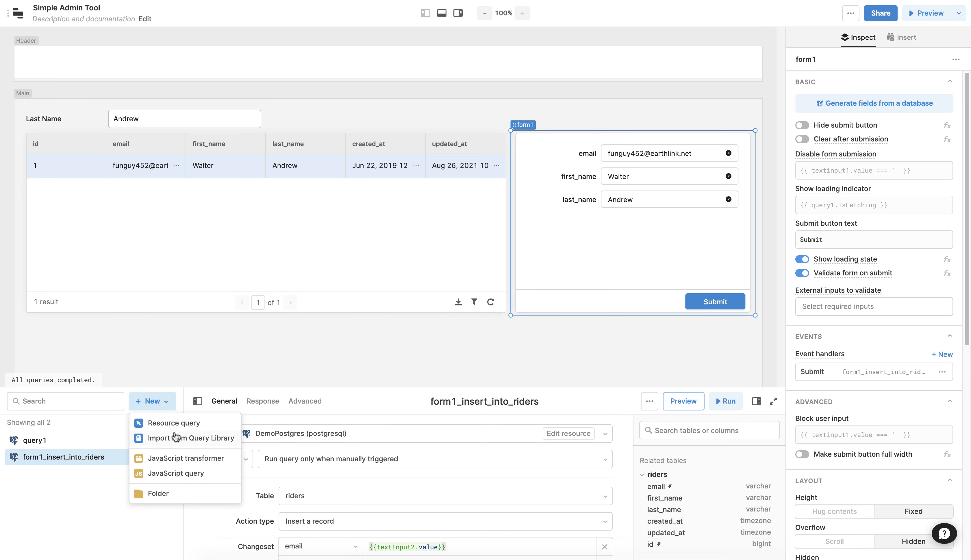
{"action": "left_click", "coordinate": [181, 422]}
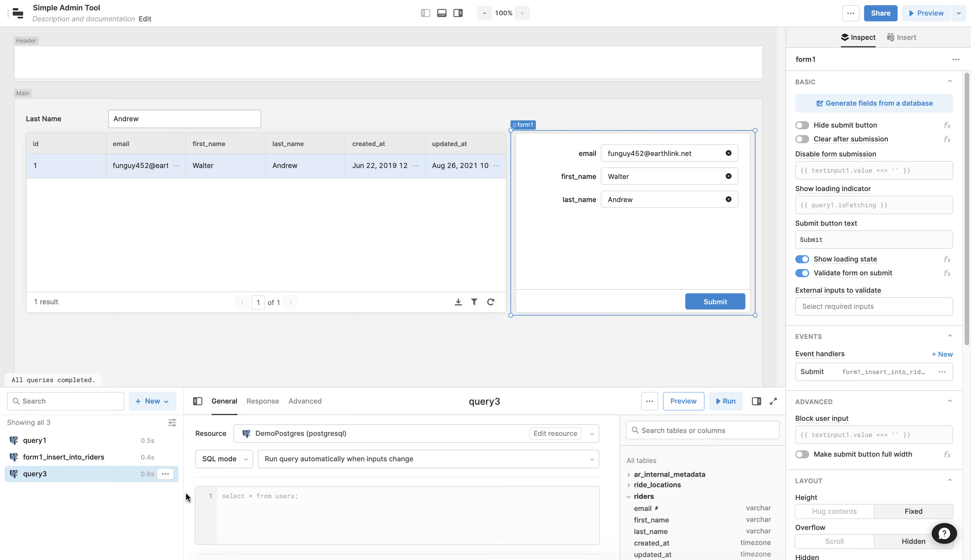
{"action": "left_click", "coordinate": [228, 462]}
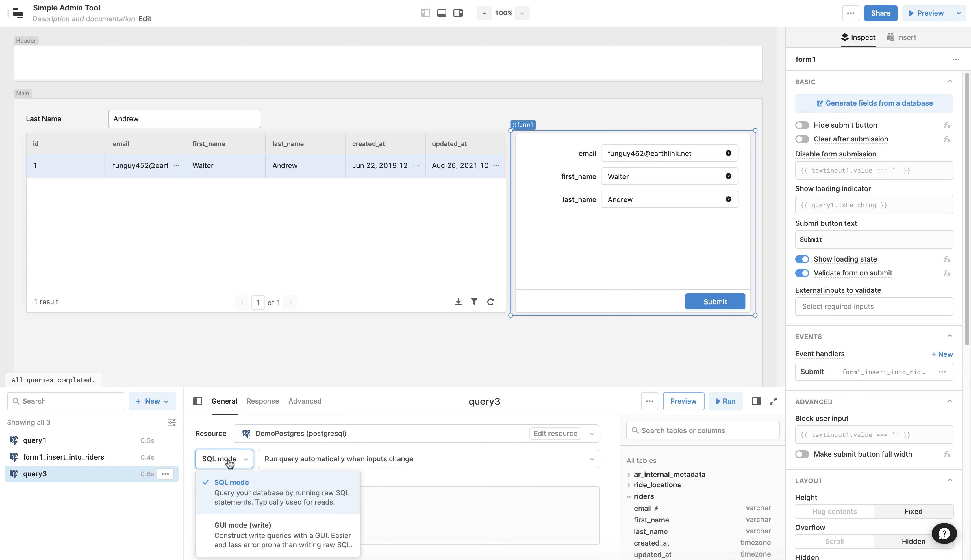
{"action": "left_click", "coordinate": [250, 534]}
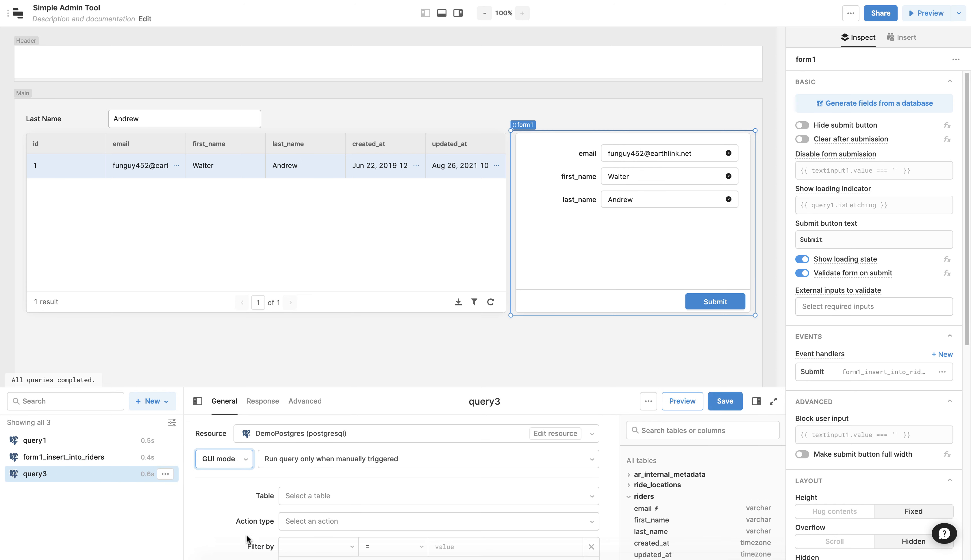
{"action": "left_click", "coordinate": [324, 495]}
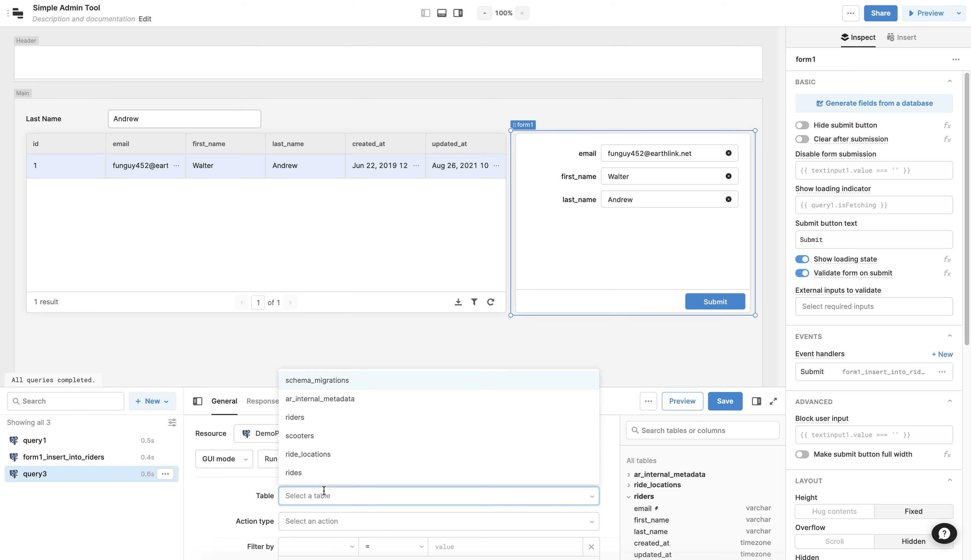
{"action": "left_click", "coordinate": [328, 417]}
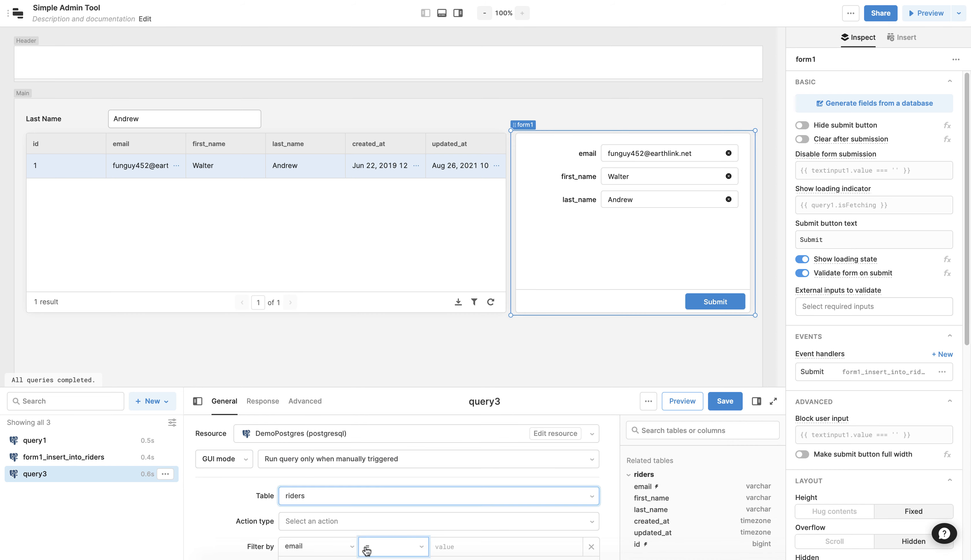
Set query3's action to Update an existing record, filtered by id = {{table1.selectedRow.data.id}}.
{"action": "left_click", "coordinate": [354, 523]}
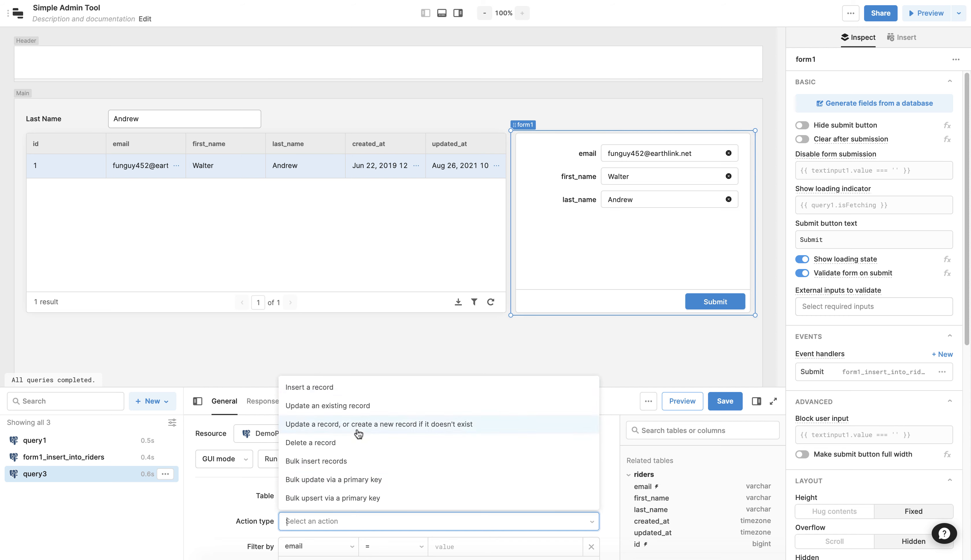
{"action": "left_click", "coordinate": [365, 407]}
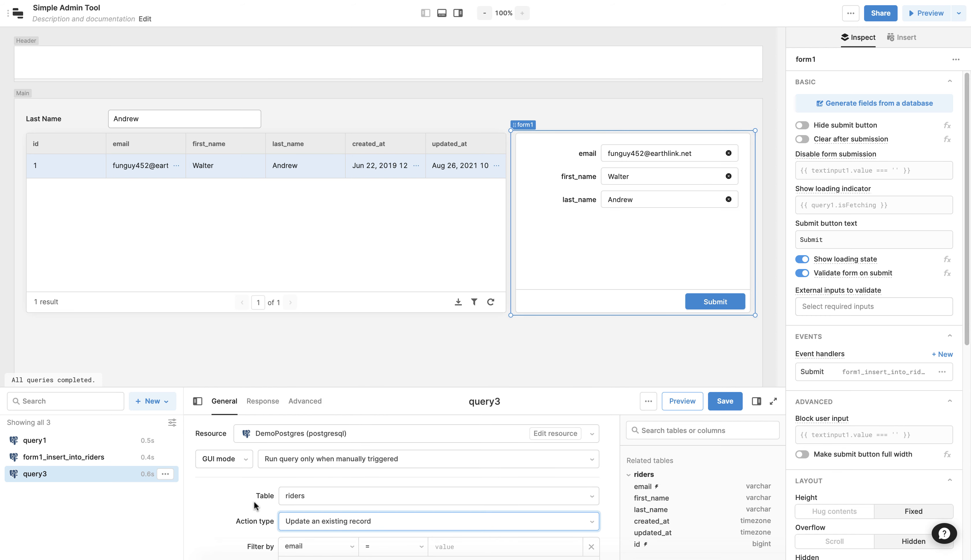
{"action": "scroll", "coordinate": [239, 503], "scroll_direction": "down", "scroll_amount": 3}
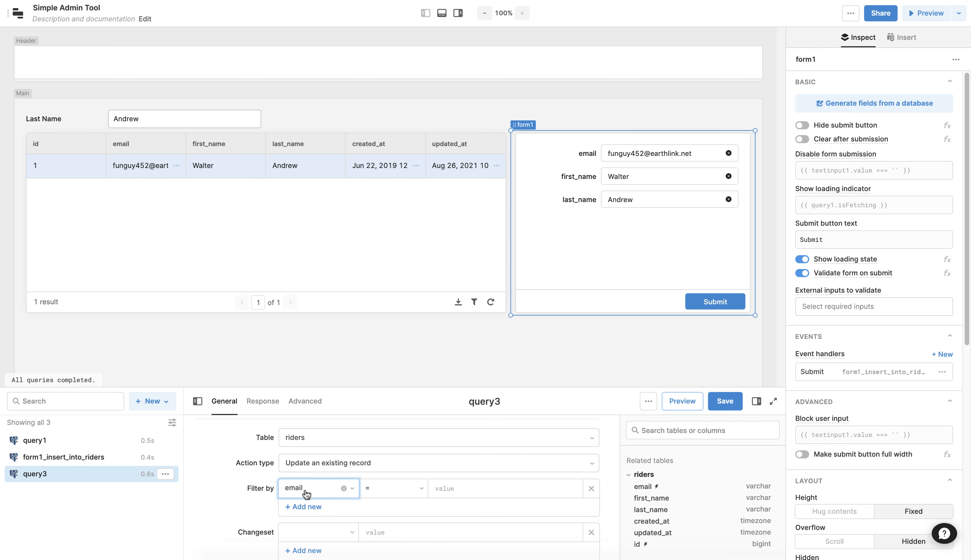
{"action": "left_click", "coordinate": [352, 490]}
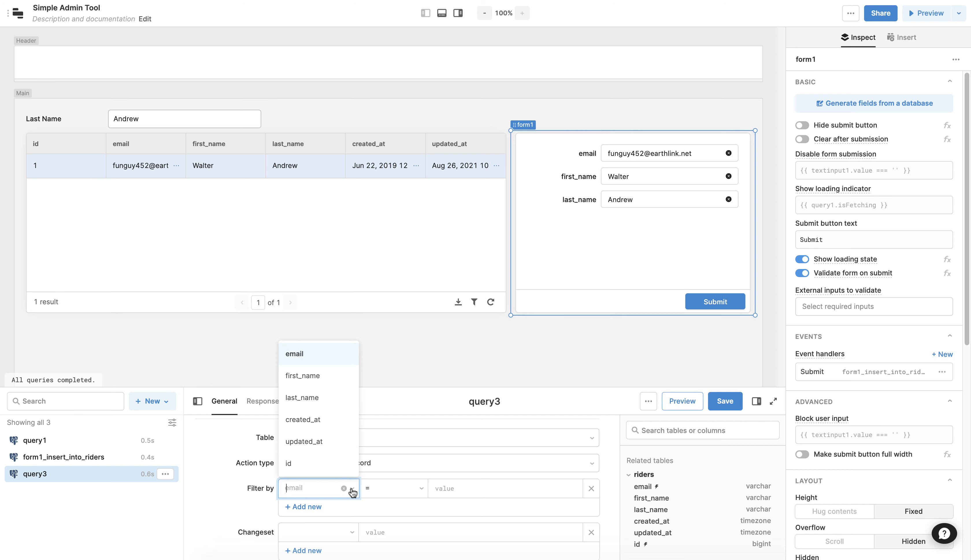
{"action": "left_click", "coordinate": [310, 468]}
{"action": "left_click", "coordinate": [489, 493]}
{"action": "type", "text": "{{tab"}
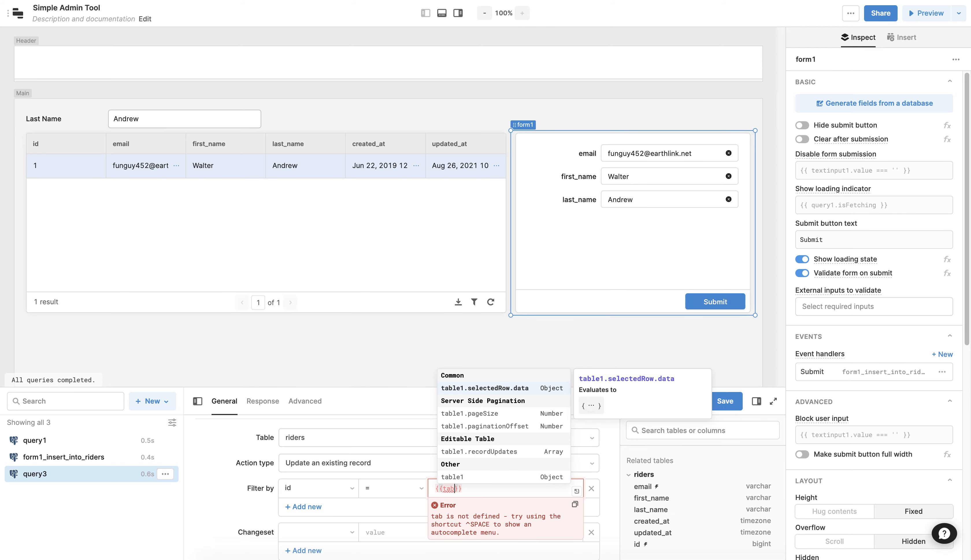
{"action": "key", "text": "Tab"}
{"action": "type", "text": ".id"}
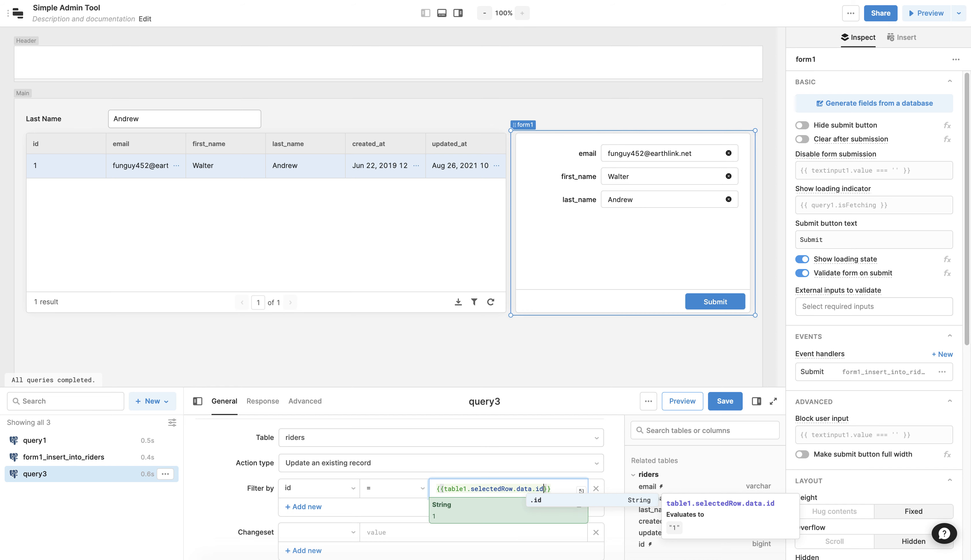
{"action": "key", "text": "Return"}
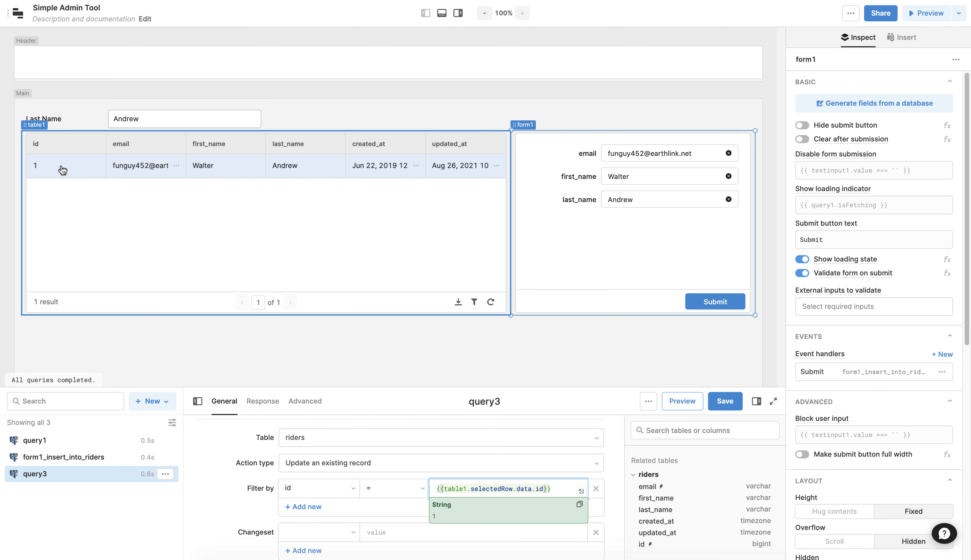
{"action": "left_click", "coordinate": [224, 496]}
Map email to {{textInput2.value}} in query3's changeset.
{"action": "scroll", "coordinate": [223, 487], "scroll_direction": "down", "scroll_amount": 2}
{"action": "scroll", "coordinate": [223, 486], "scroll_direction": "down", "scroll_amount": 1}
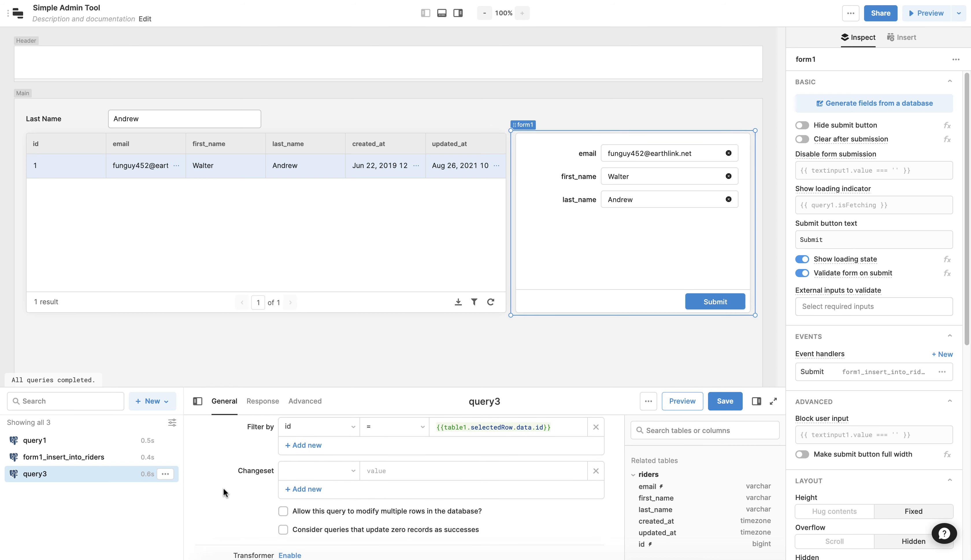
{"action": "left_click", "coordinate": [327, 481]}
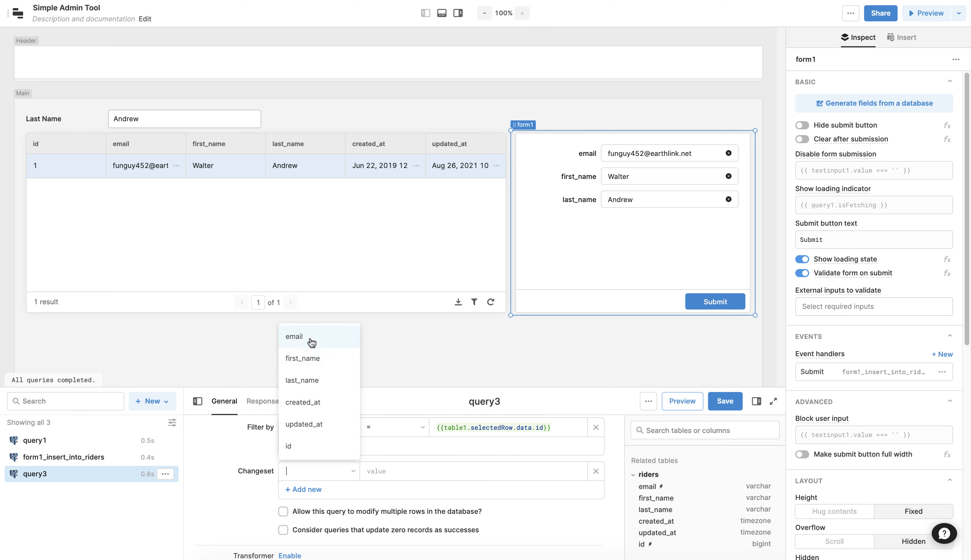
{"action": "left_click", "coordinate": [314, 338]}
{"action": "left_click", "coordinate": [425, 475]}
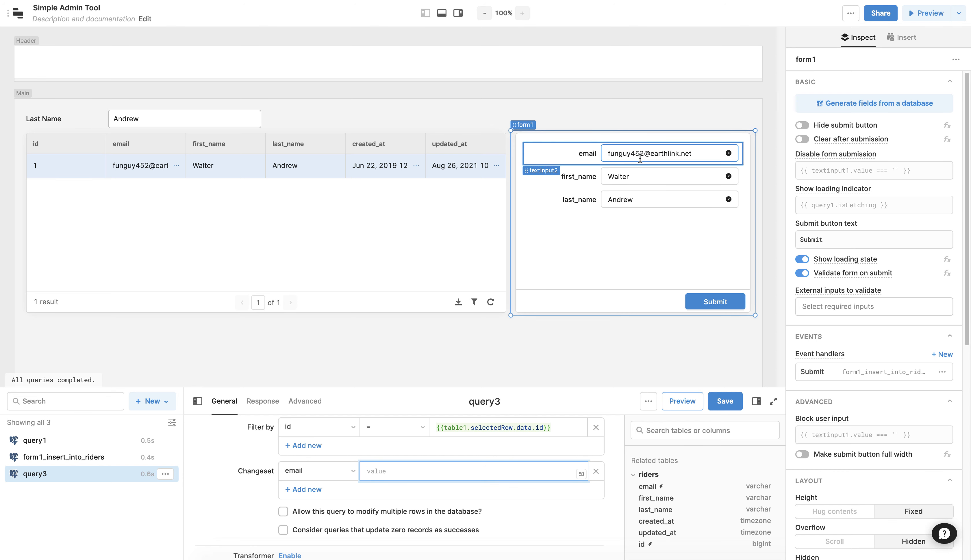
{"action": "type", "text": "{{tex"}
{"action": "key", "text": "Return"}
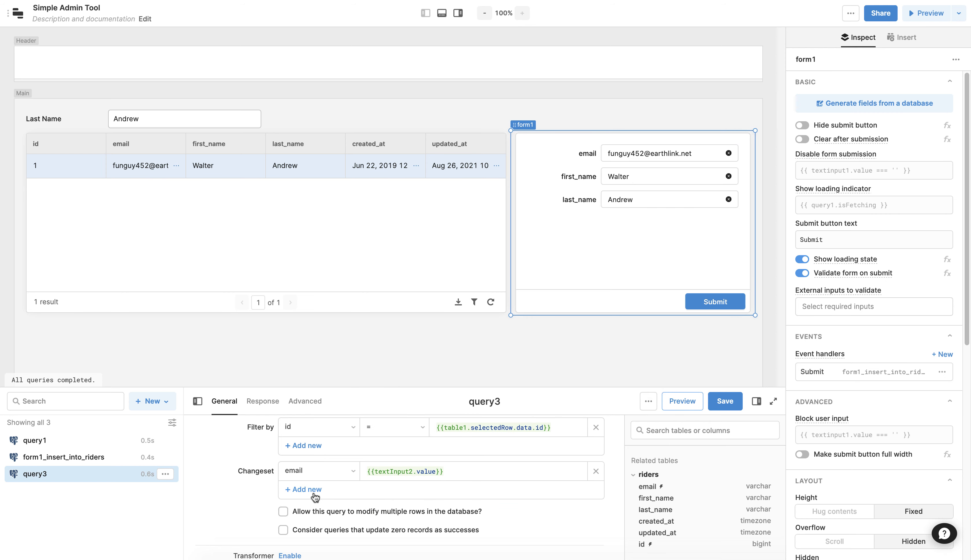
Add a first_name entry with the value {{textInput3.value}} to query3's changeset.
{"action": "left_click", "coordinate": [306, 490]}
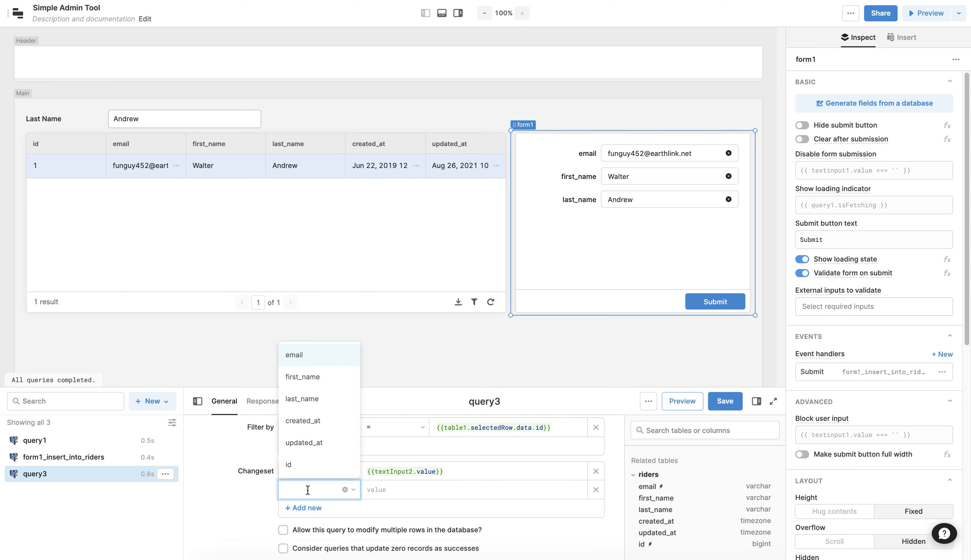
{"action": "type", "text": "first"}
{"action": "key", "text": "Return"}
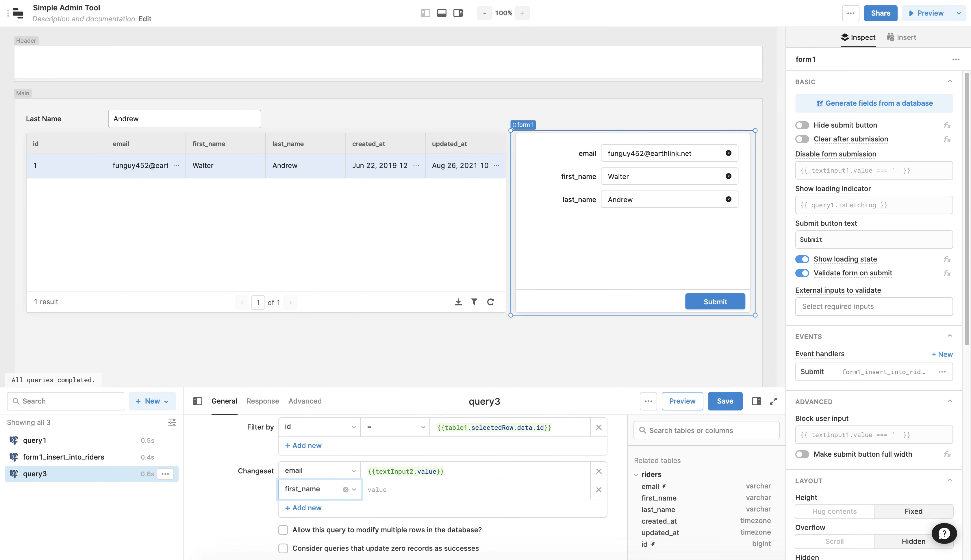
{"action": "left_click", "coordinate": [379, 491]}
{"action": "type", "text": "{{tex"}
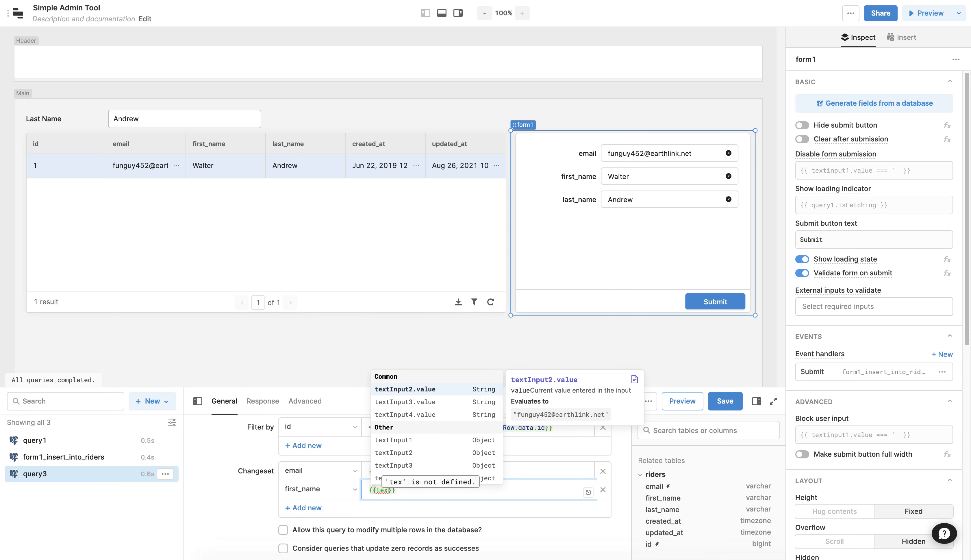
{"action": "key", "text": "Down"}
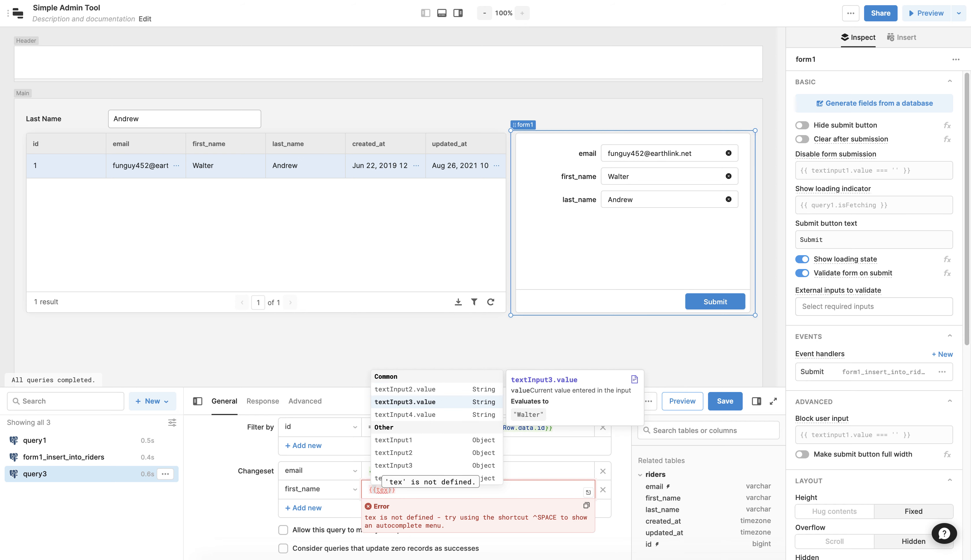
{"action": "key", "text": "Return"}
Add a last_name entry with the value {{textInput4.value}} to query3's changeset.
{"action": "left_click", "coordinate": [313, 512]}
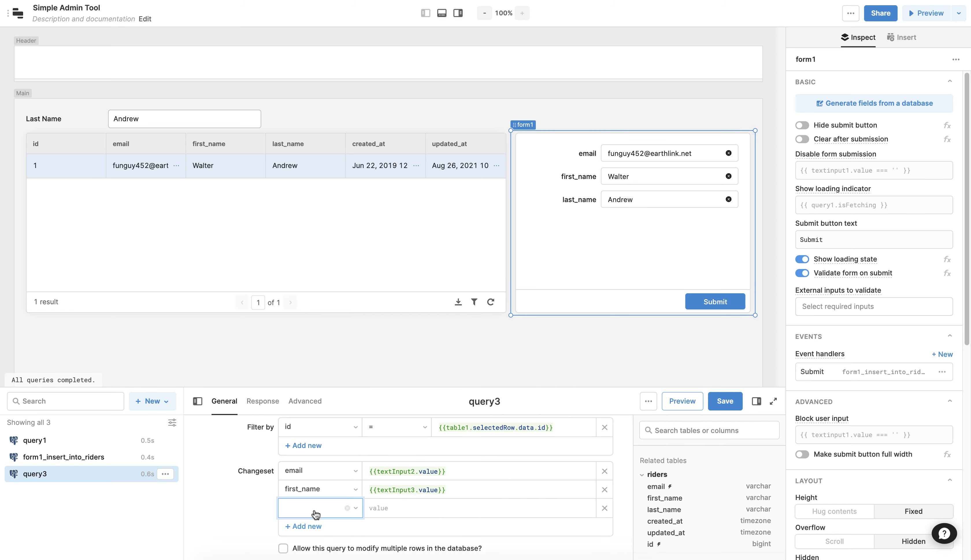
{"action": "left_click", "coordinate": [316, 514]}
{"action": "type", "text": "last"}
{"action": "key", "text": "Return"}
{"action": "key", "text": "Tab"}
{"action": "type", "text": "{{text"}
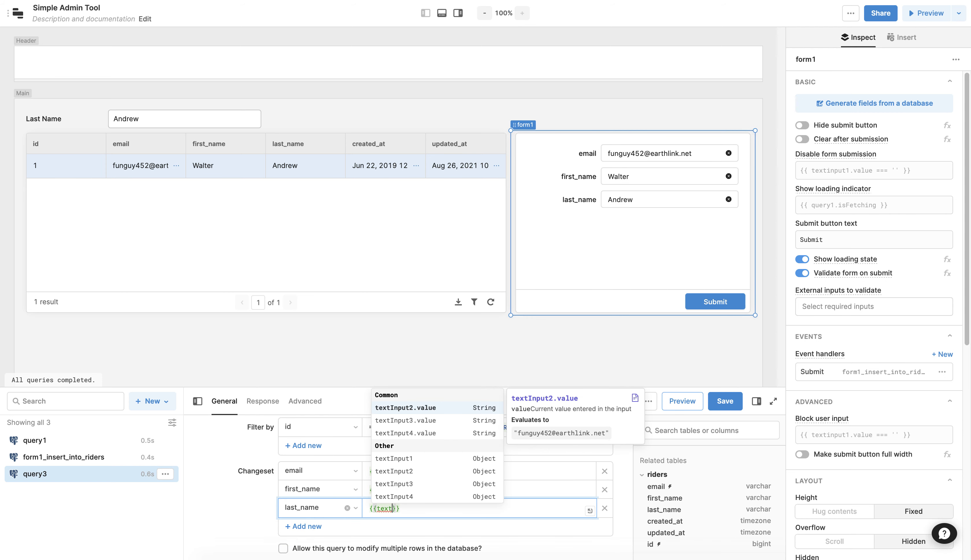
{"action": "key", "text": "Down"}
{"action": "key", "text": "Down"}
{"action": "key", "text": "Return"}
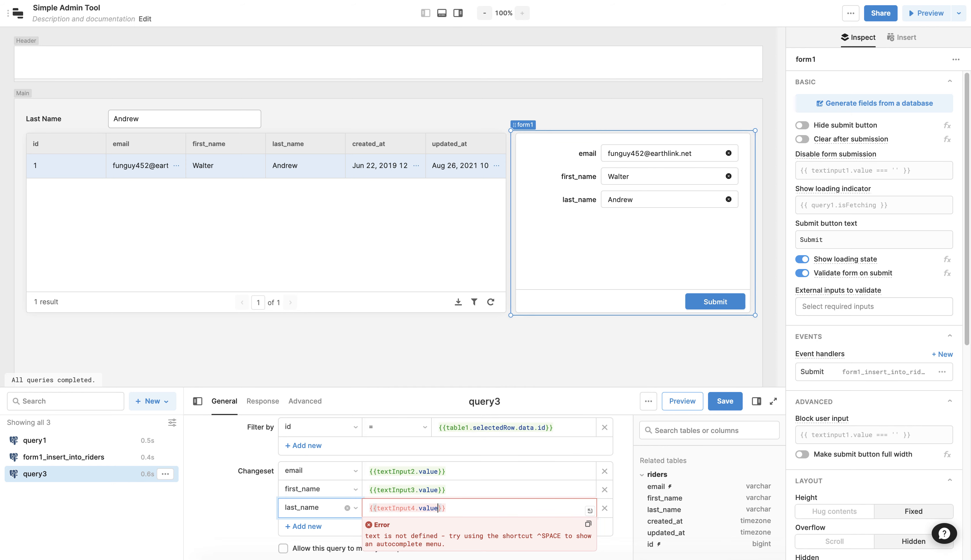
{"action": "left_click", "coordinate": [237, 497]}
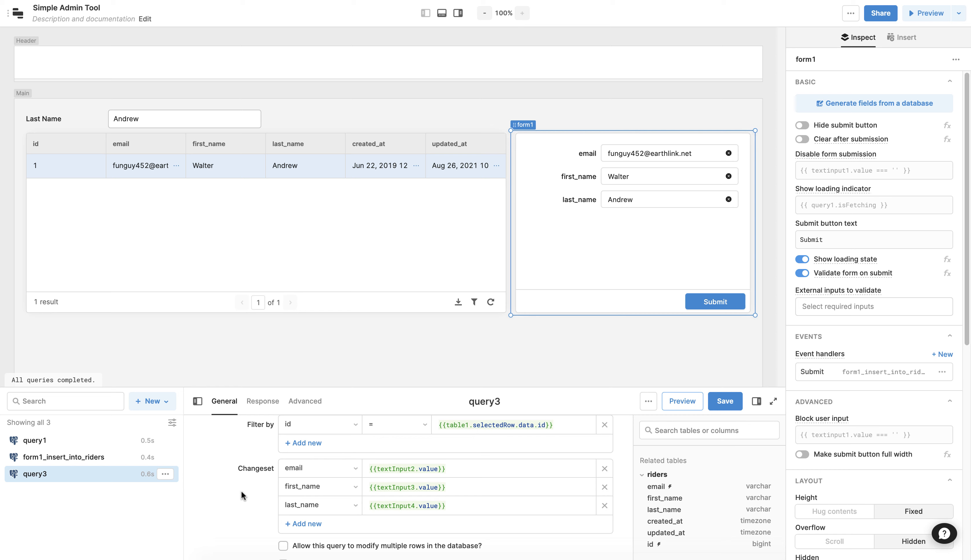
Add an updated_at entry with the value {{moment()}} to query3's changeset and save the query.
{"action": "scroll", "coordinate": [242, 497], "scroll_direction": "down", "scroll_amount": 1}
{"action": "left_click", "coordinate": [307, 507]}
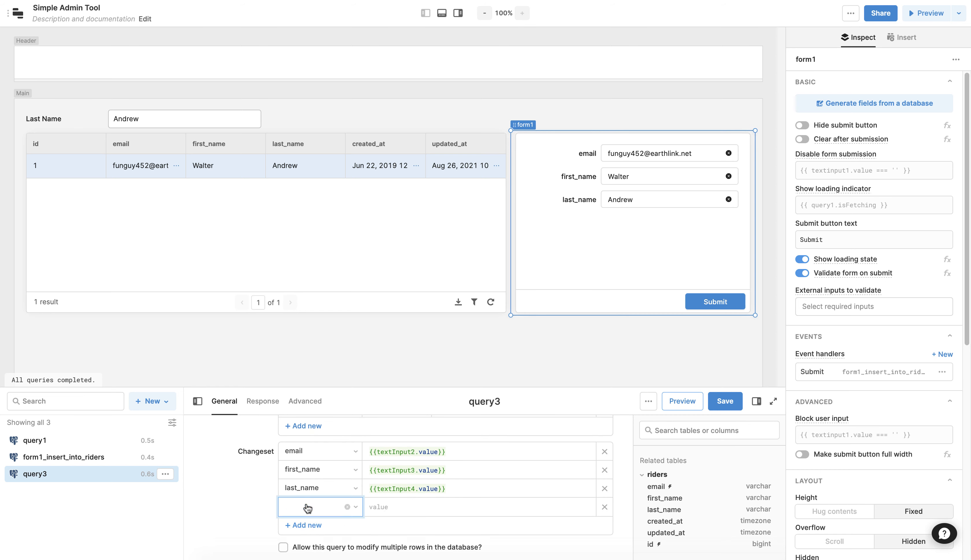
{"action": "left_click", "coordinate": [295, 509]}
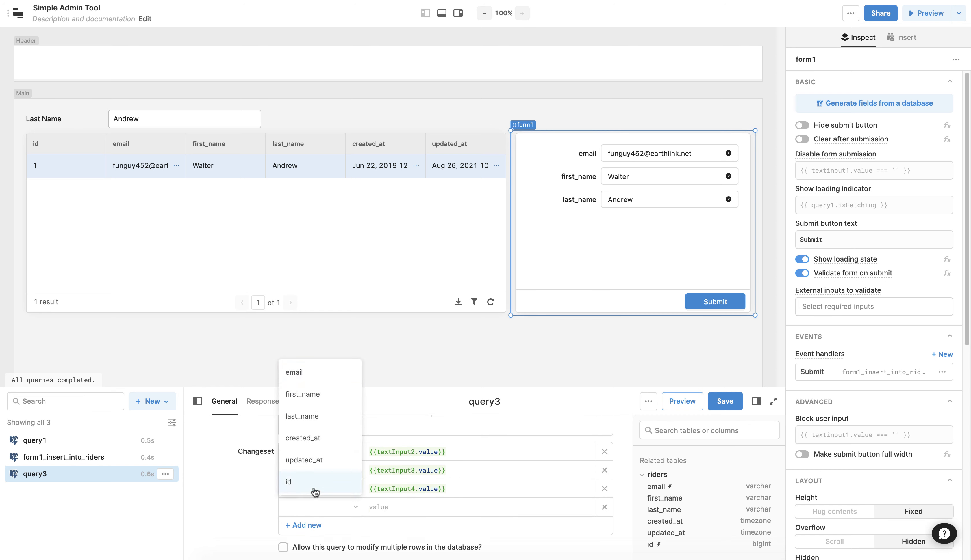
{"action": "left_click", "coordinate": [321, 461]}
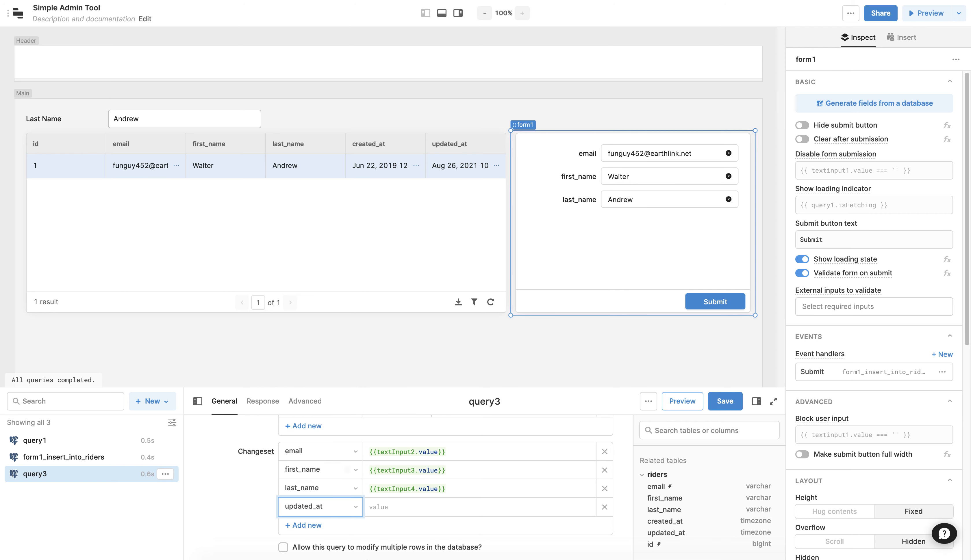
{"action": "left_click", "coordinate": [407, 511]}
{"action": "type", "text": "{{mome"}
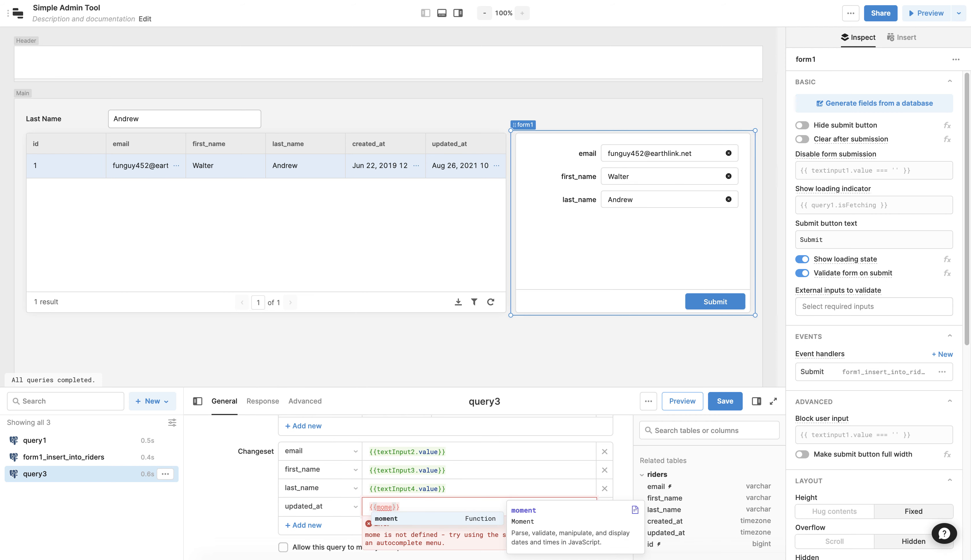
{"action": "type", "text": "nt()"}
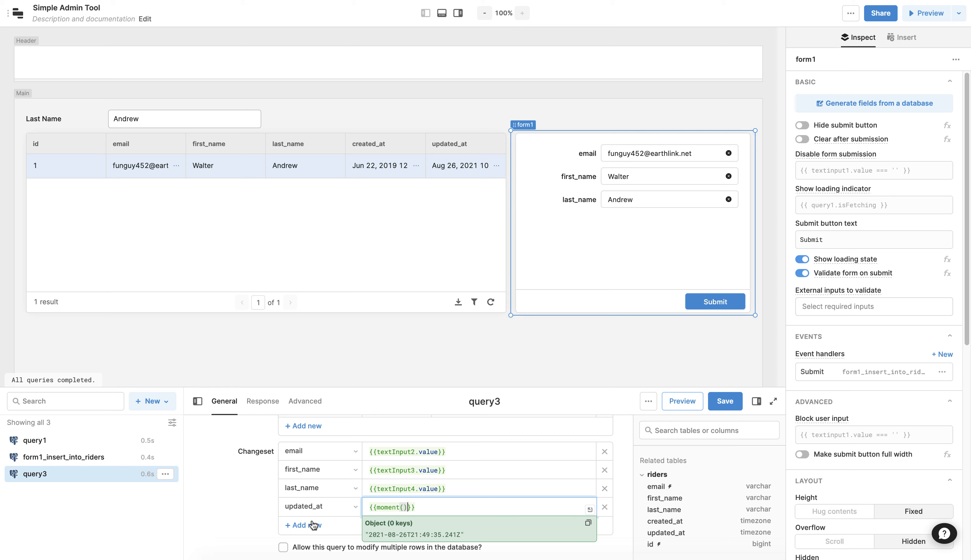
{"action": "left_click", "coordinate": [250, 515]}
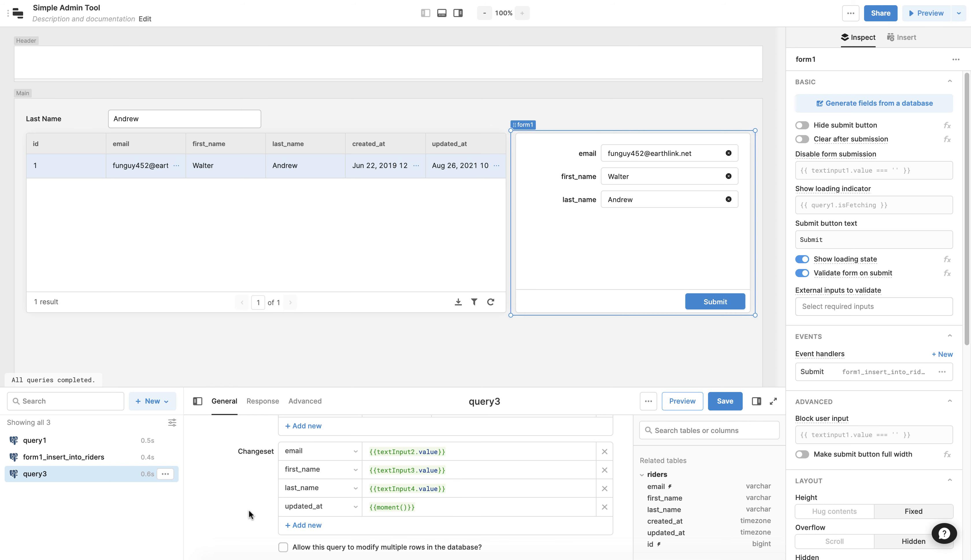
{"action": "left_click", "coordinate": [723, 405]}
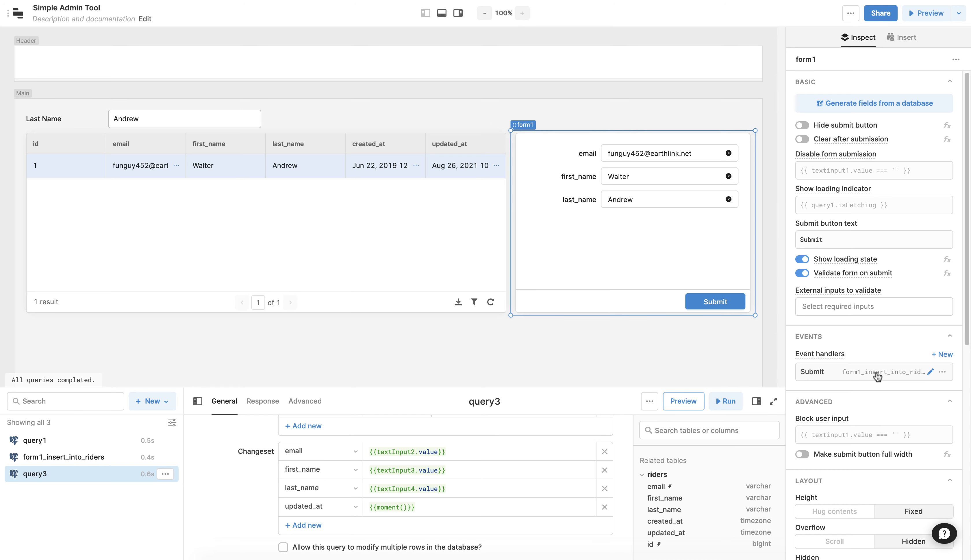
Make form1's submit handler trigger query3 and enable Clear after submission for the form.
{"action": "left_click", "coordinate": [932, 372]}
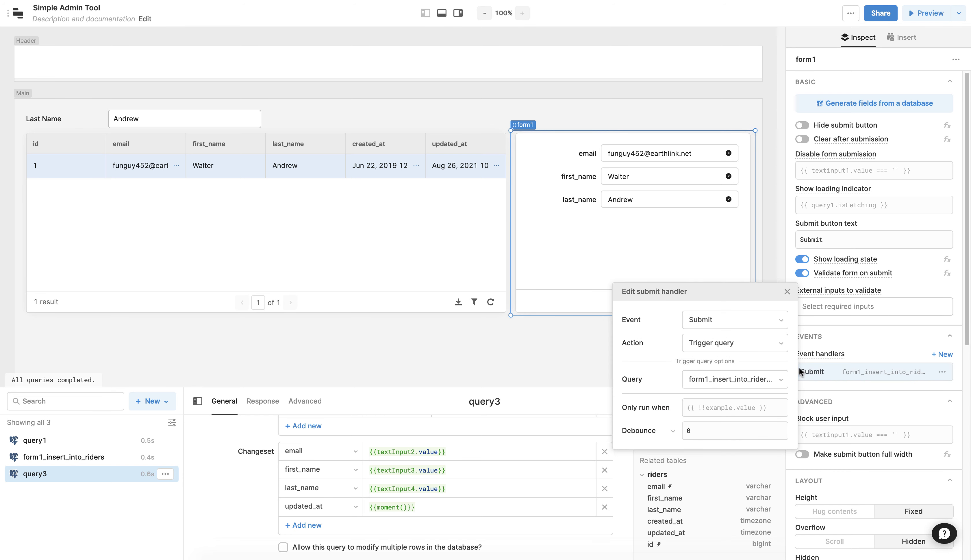
{"action": "left_click", "coordinate": [757, 380]}
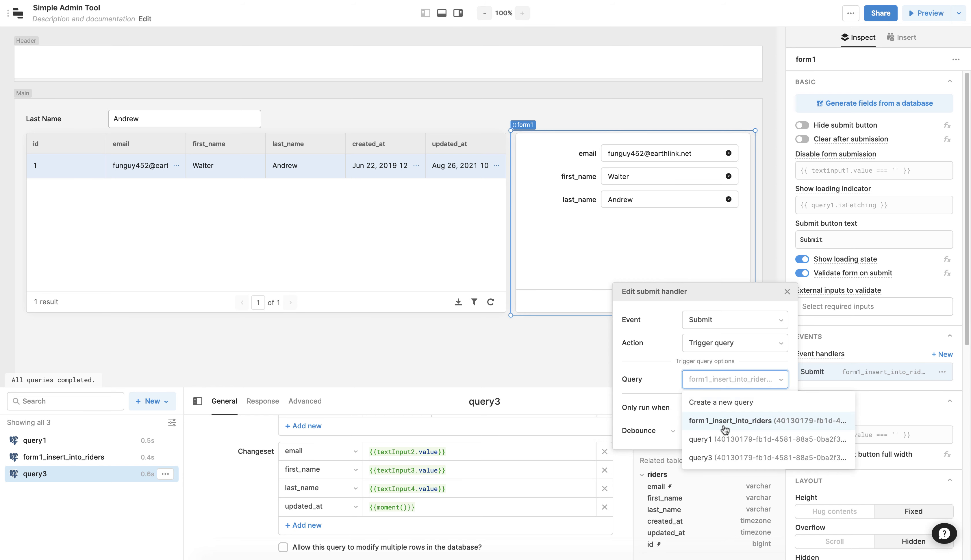
{"action": "left_click", "coordinate": [735, 460]}
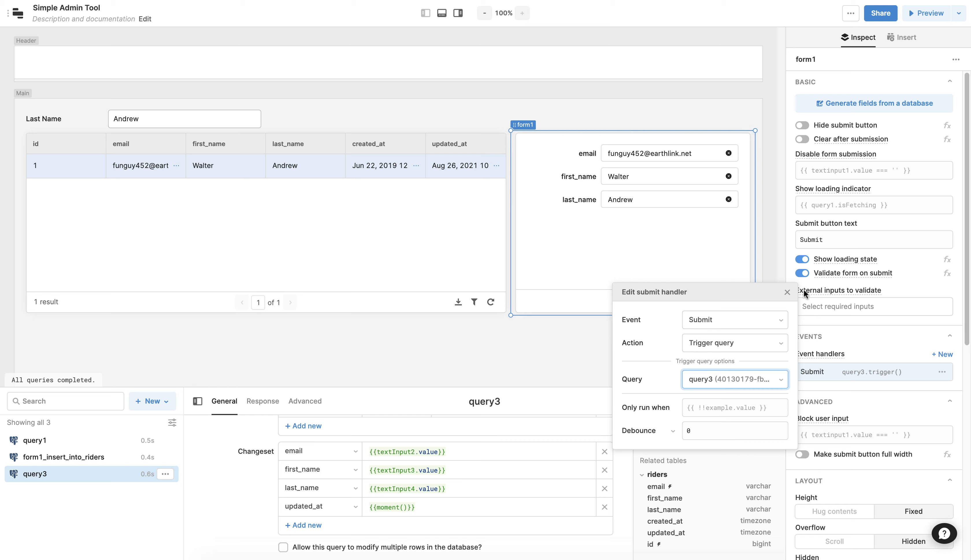
{"action": "left_click", "coordinate": [806, 141]}
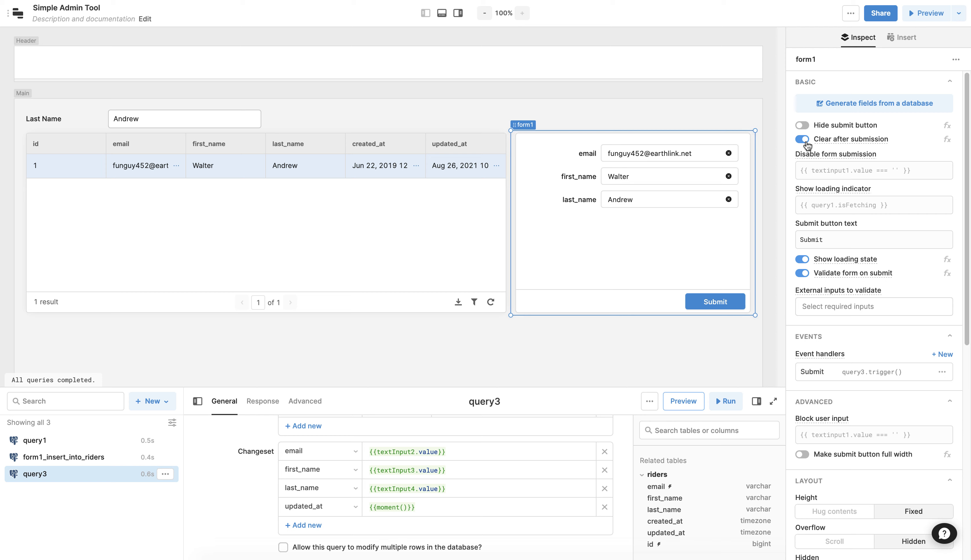
Add a success event handler to query3 that triggers query1, and save the query.
{"action": "scroll", "coordinate": [230, 499], "scroll_direction": "down", "scroll_amount": 4}
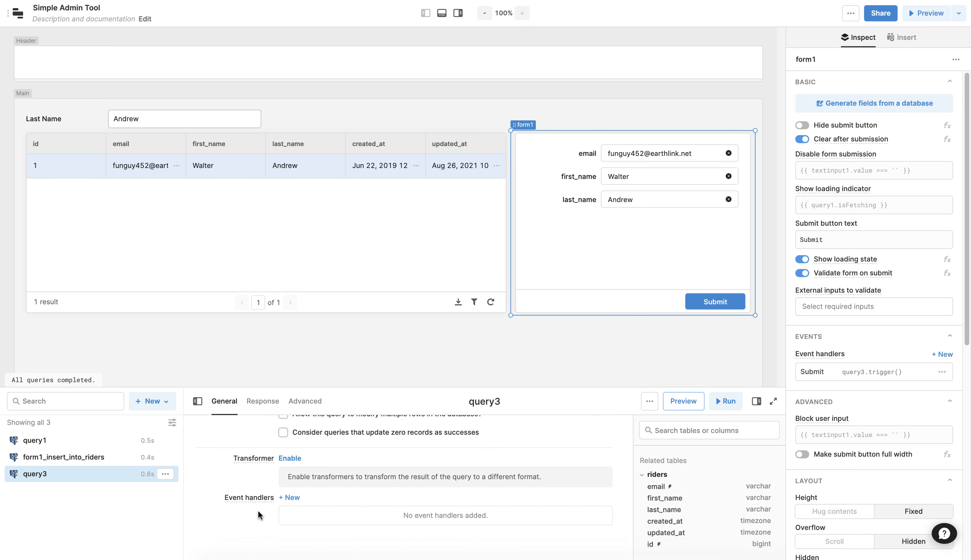
{"action": "left_click", "coordinate": [292, 499]}
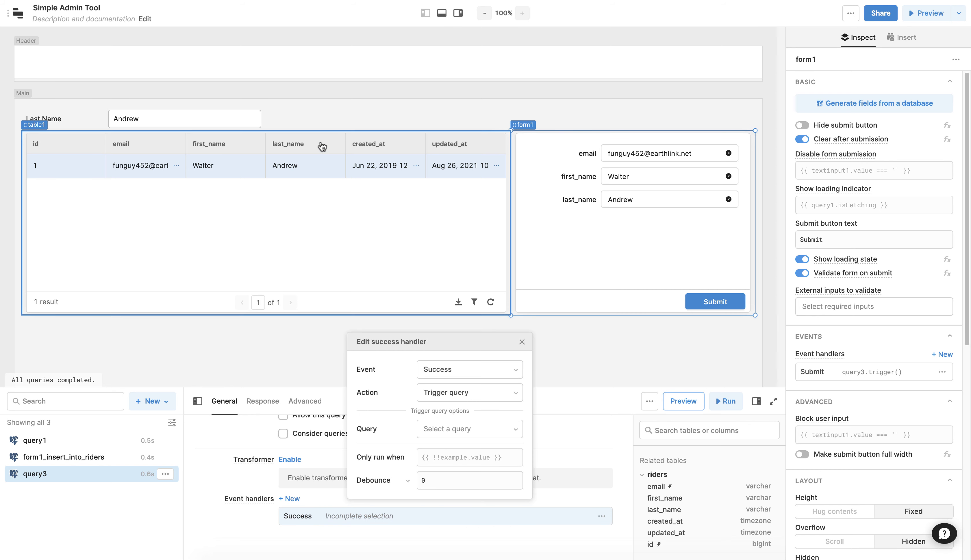
{"action": "left_click", "coordinate": [467, 430]}
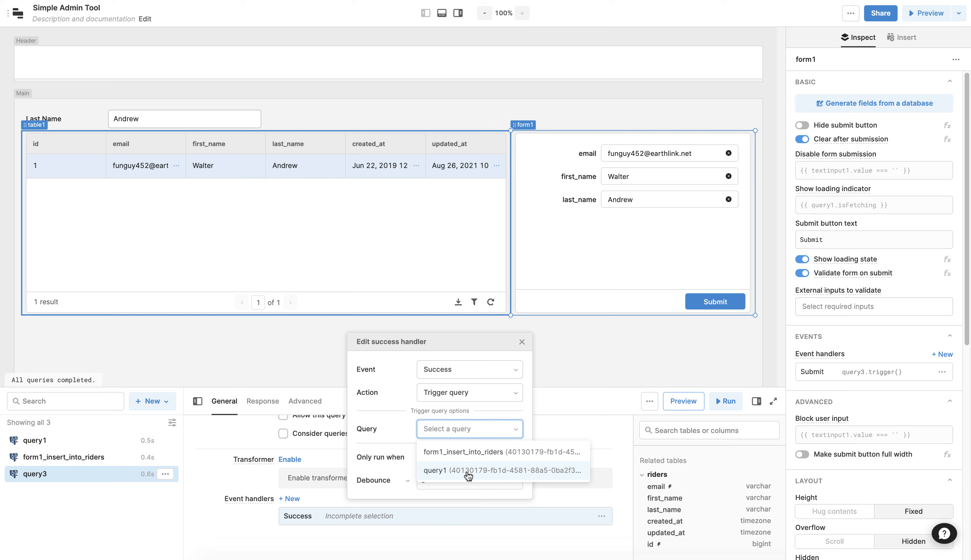
{"action": "left_click", "coordinate": [468, 476]}
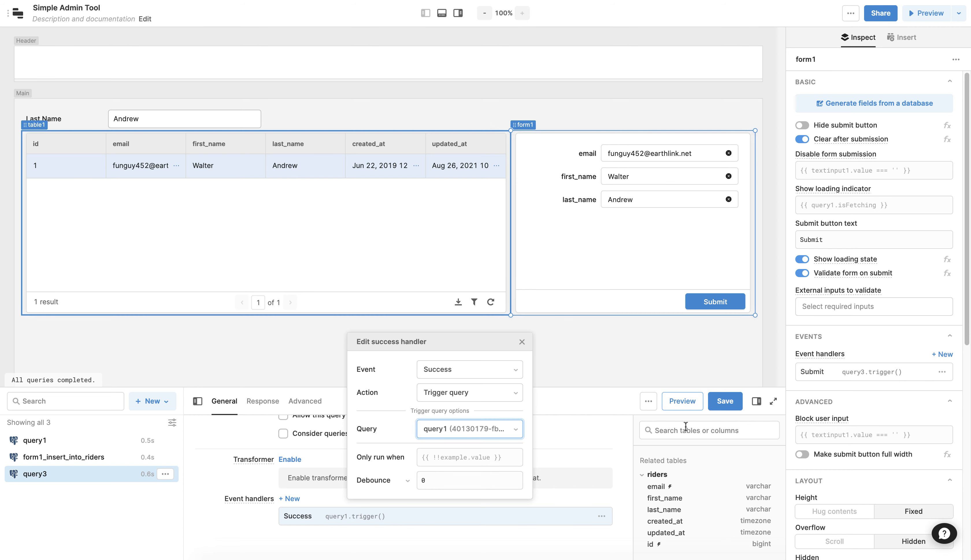
{"action": "left_click", "coordinate": [725, 403]}
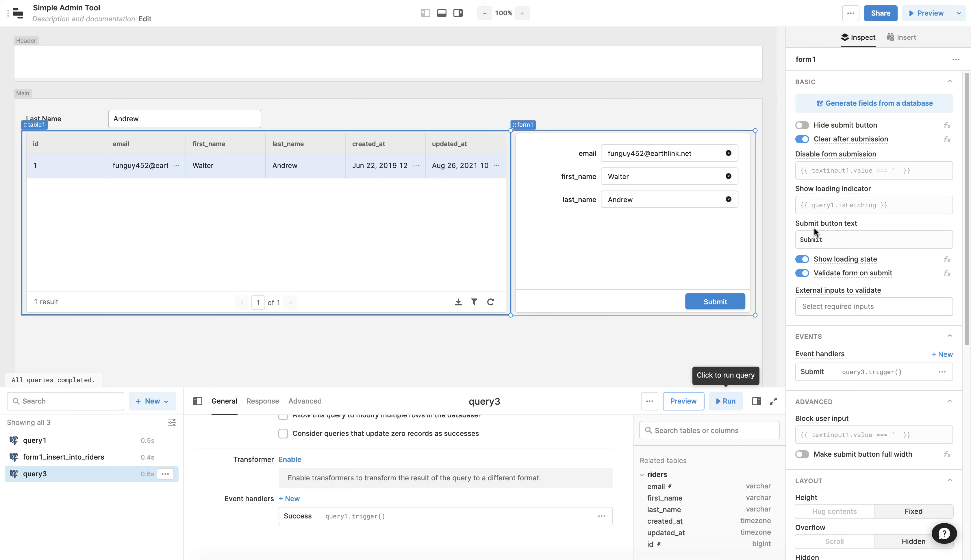
Preview the app, select the rider with id 3, enter a new first name in the form and submit it.
{"action": "left_click", "coordinate": [926, 14]}
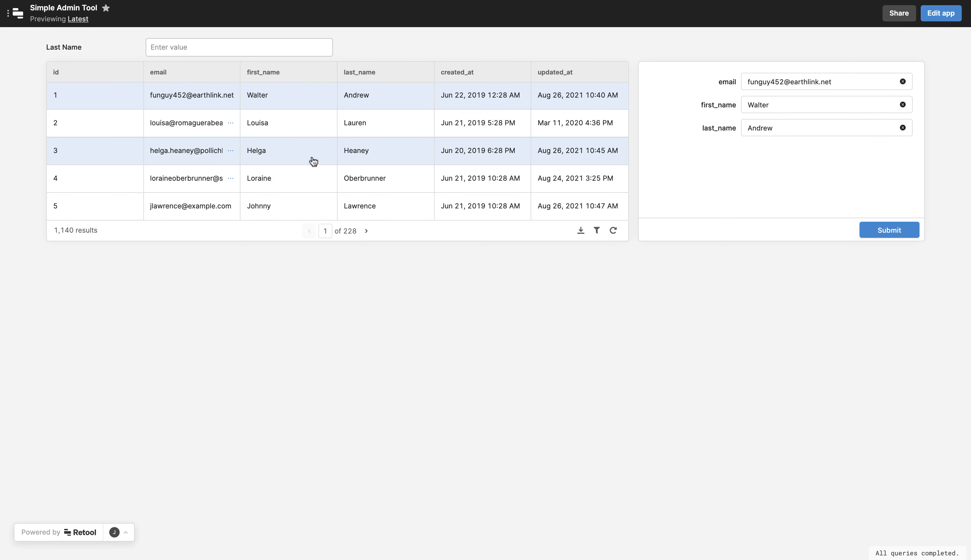
{"action": "left_click", "coordinate": [313, 161]}
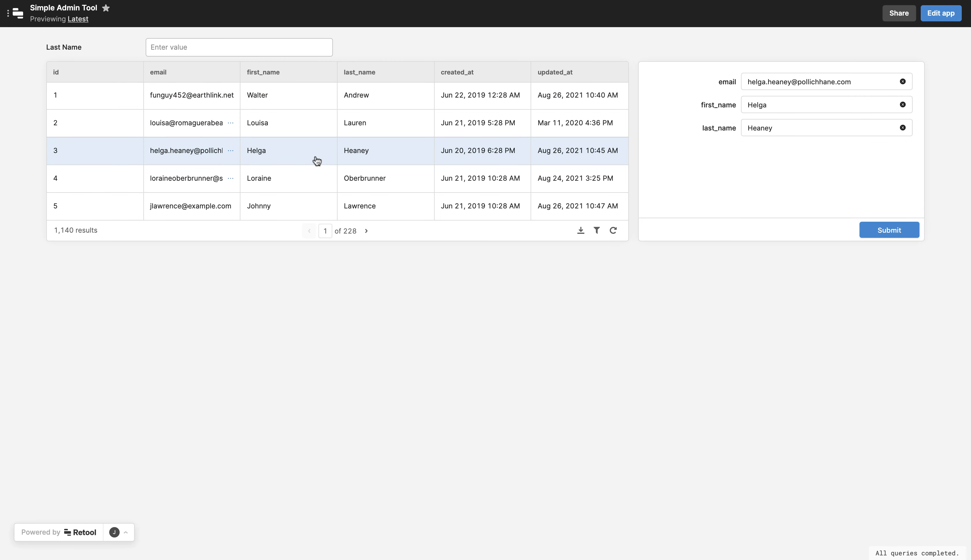
{"action": "double_click", "coordinate": [785, 107]}
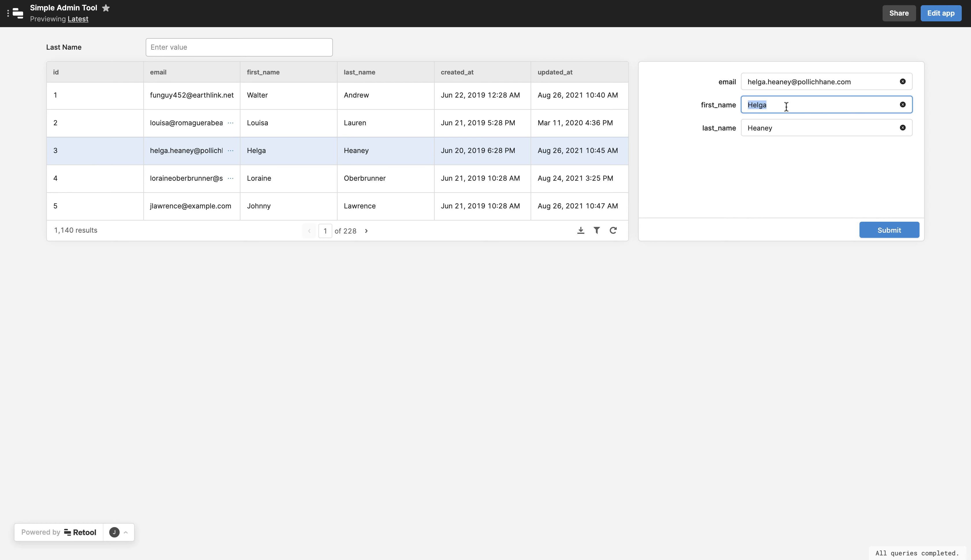
{"action": "type", "text": "Judy"}
{"action": "left_click", "coordinate": [911, 230]}
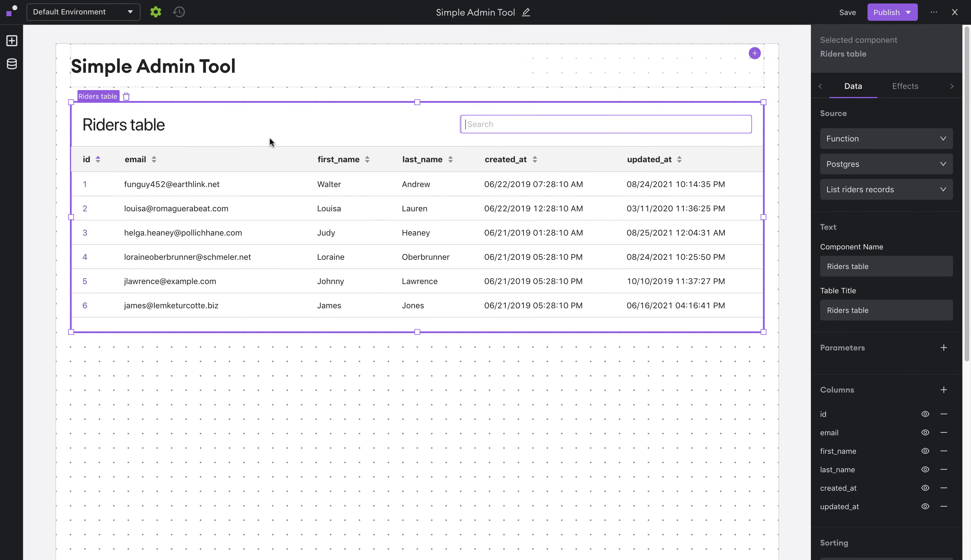
Switch to the other app builder, narrow the Riders table, and place a Form component in the freed space beside it.
{"action": "left_click_drag", "start_coordinate": [763, 217], "coordinate": [547, 215]}
{"action": "left_click", "coordinate": [552, 212]}
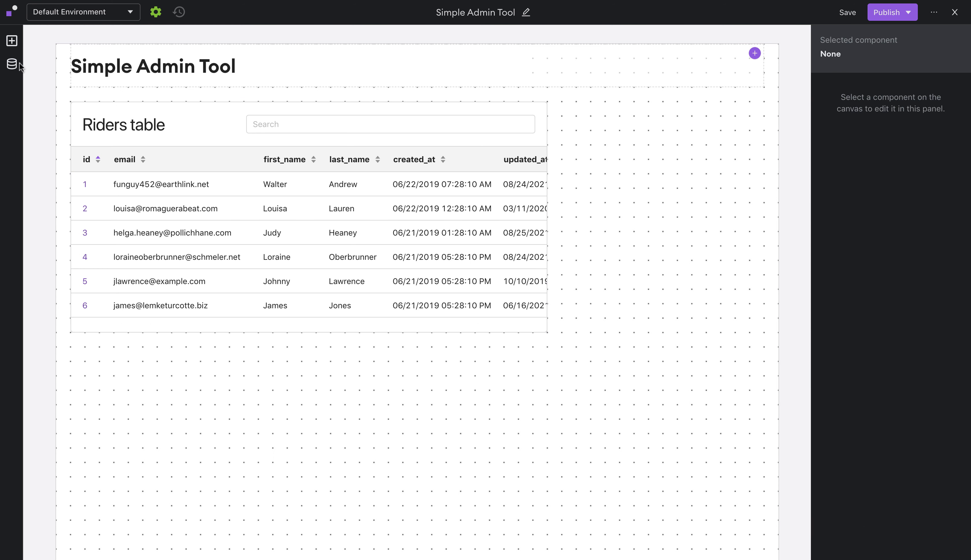
{"action": "left_click", "coordinate": [14, 45]}
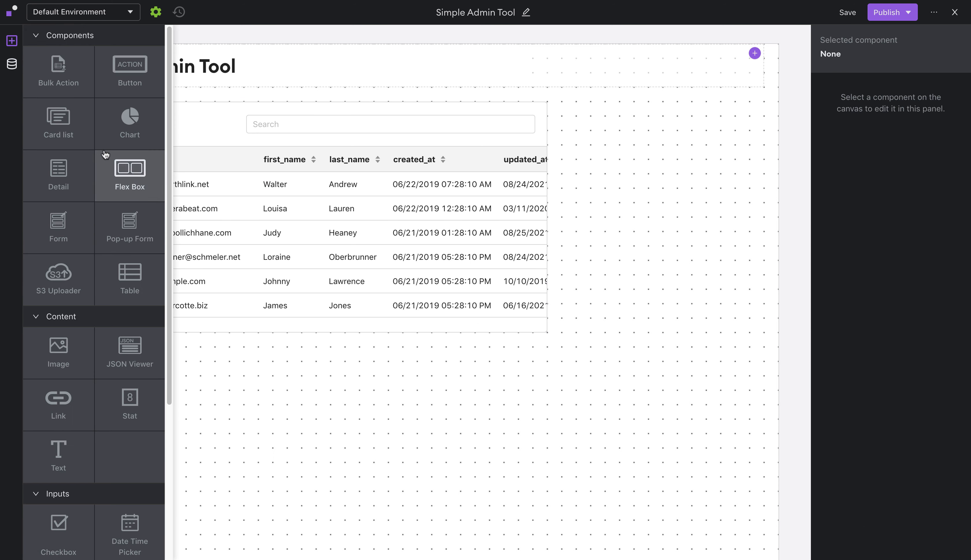
{"action": "left_click_drag", "start_coordinate": [63, 214], "coordinate": [700, 297]}
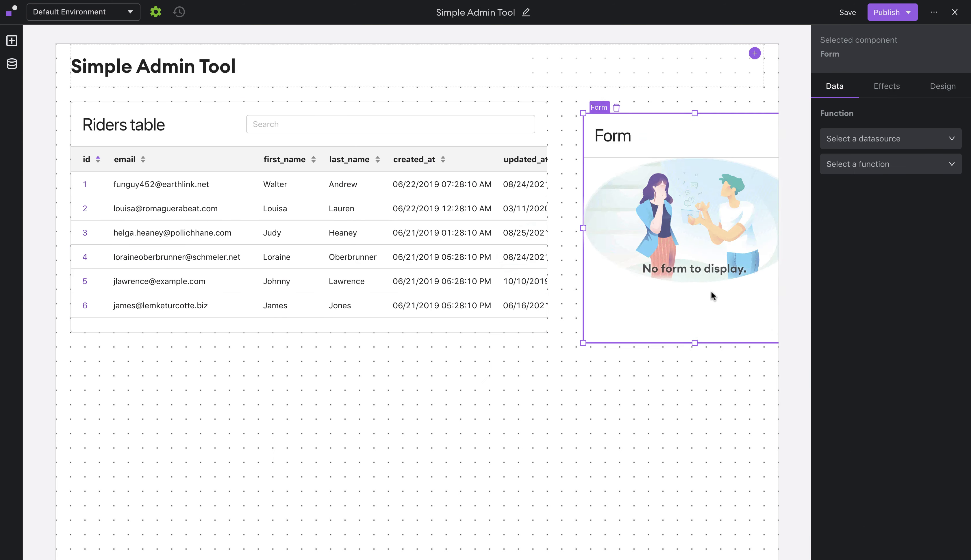
Connect the new form to the Postgres datasource with the Update riders record function.
{"action": "left_click", "coordinate": [890, 143]}
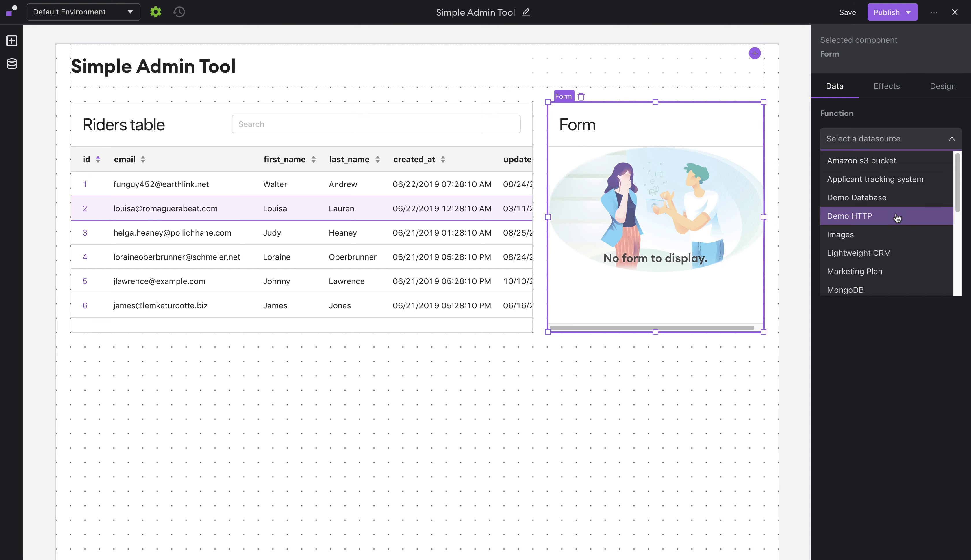
{"action": "scroll", "coordinate": [893, 225], "scroll_direction": "down", "scroll_amount": 3}
{"action": "left_click", "coordinate": [860, 243]}
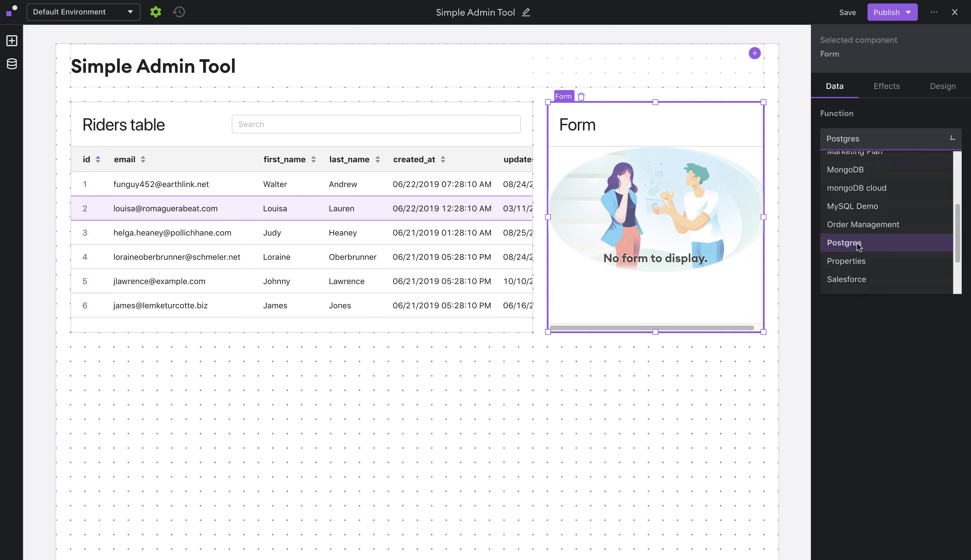
{"action": "left_click", "coordinate": [879, 165]}
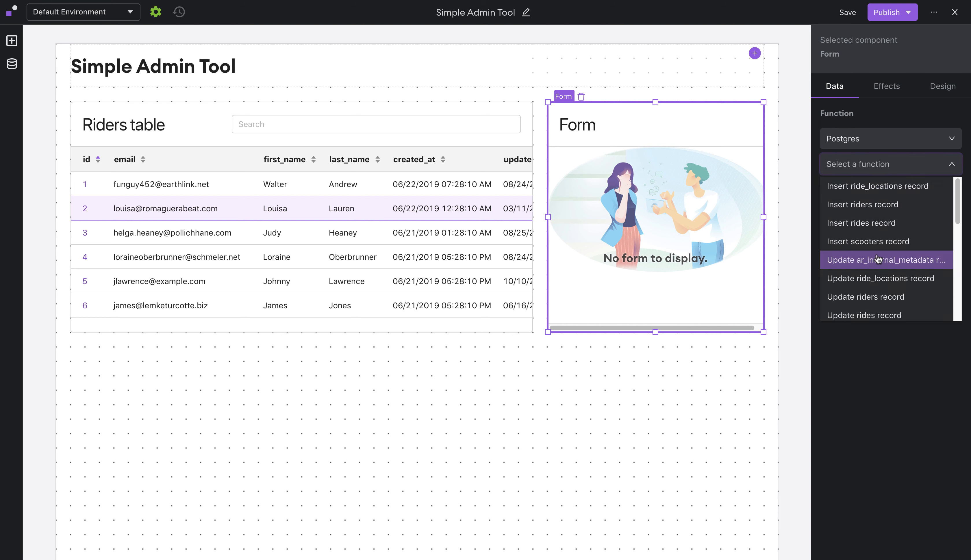
{"action": "left_click", "coordinate": [893, 293]}
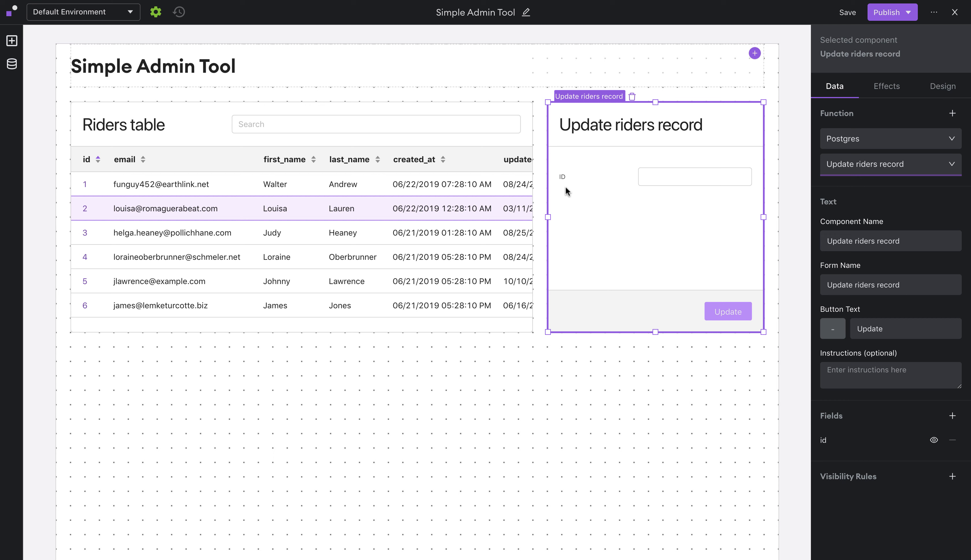
Add the email, first_name, last_name and updated_at fields to the form and make the form taller to fit them.
{"action": "left_click", "coordinate": [950, 416]}
{"action": "scroll", "coordinate": [721, 497], "scroll_direction": "down", "scroll_amount": 1}
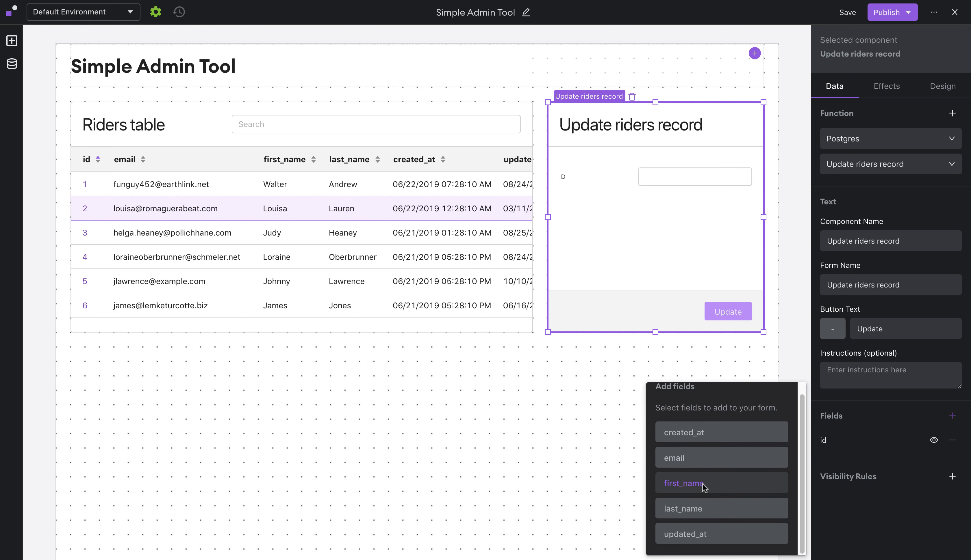
{"action": "left_click", "coordinate": [691, 468]}
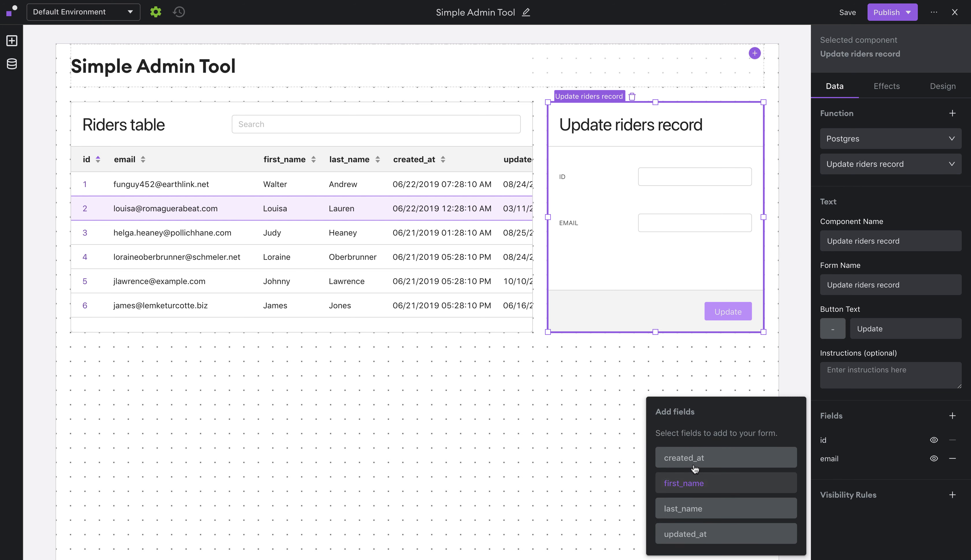
{"action": "left_click", "coordinate": [706, 492]}
{"action": "left_click", "coordinate": [708, 492]}
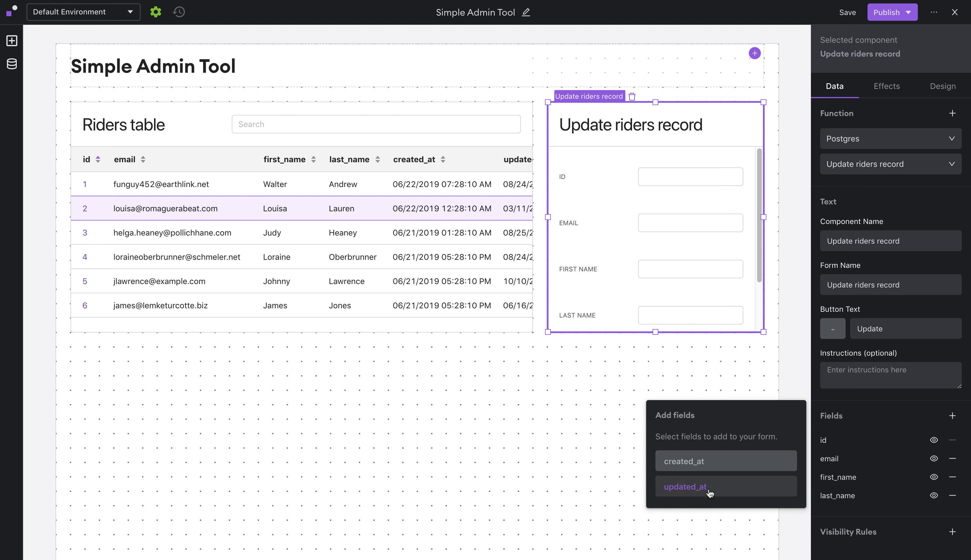
{"action": "left_click", "coordinate": [714, 493]}
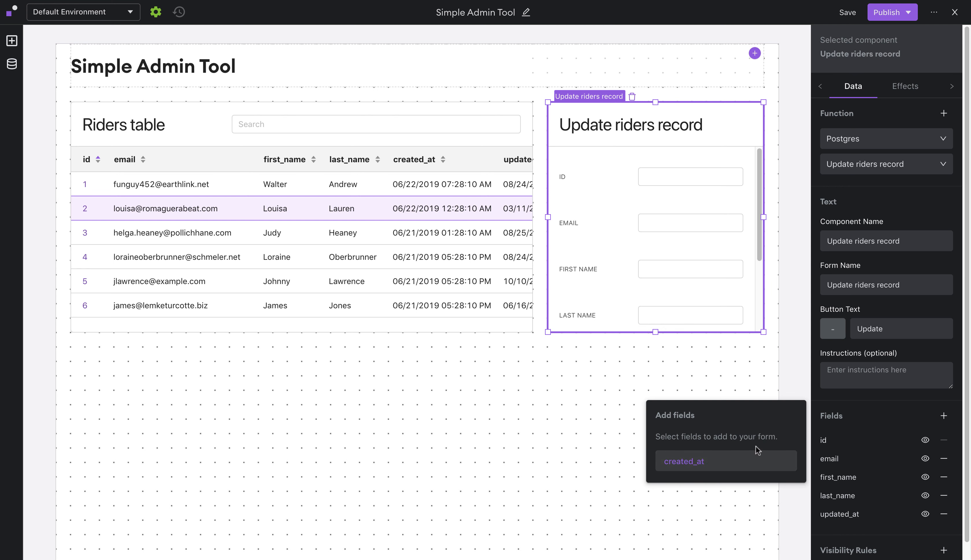
{"action": "left_click", "coordinate": [870, 416]}
{"action": "left_click_drag", "start_coordinate": [653, 335], "coordinate": [657, 438]}
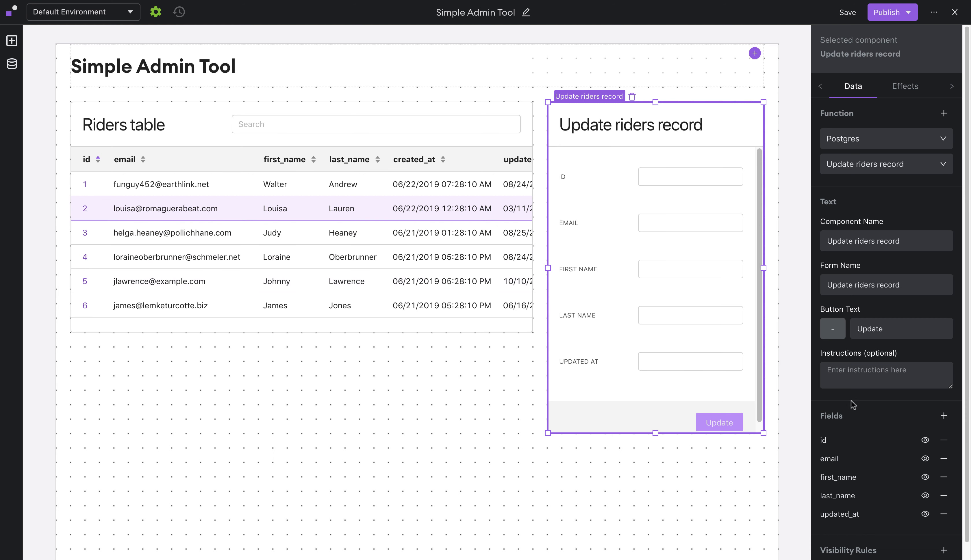
Pre-fill the form's id field with the id from the Riders table's selected row data.
{"action": "left_click", "coordinate": [847, 444]}
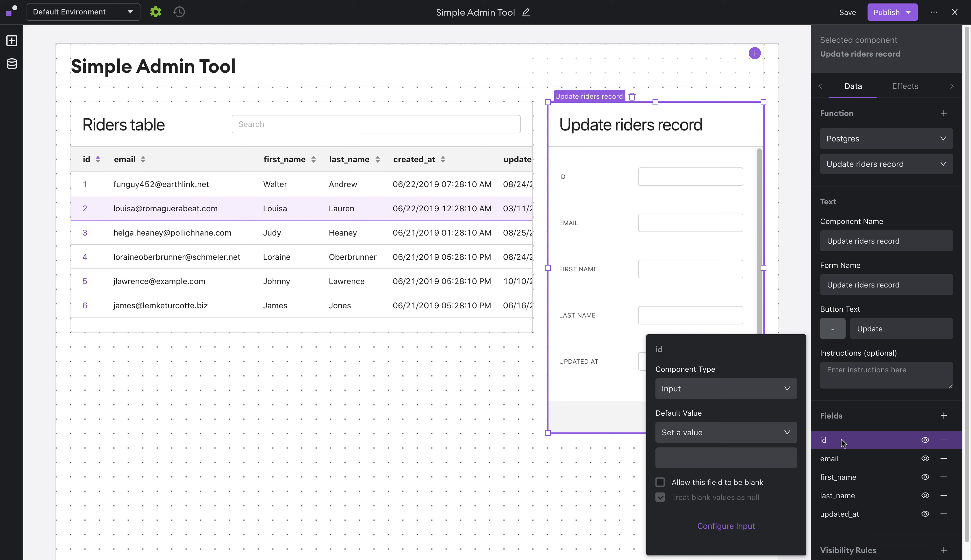
{"action": "left_click", "coordinate": [769, 436]}
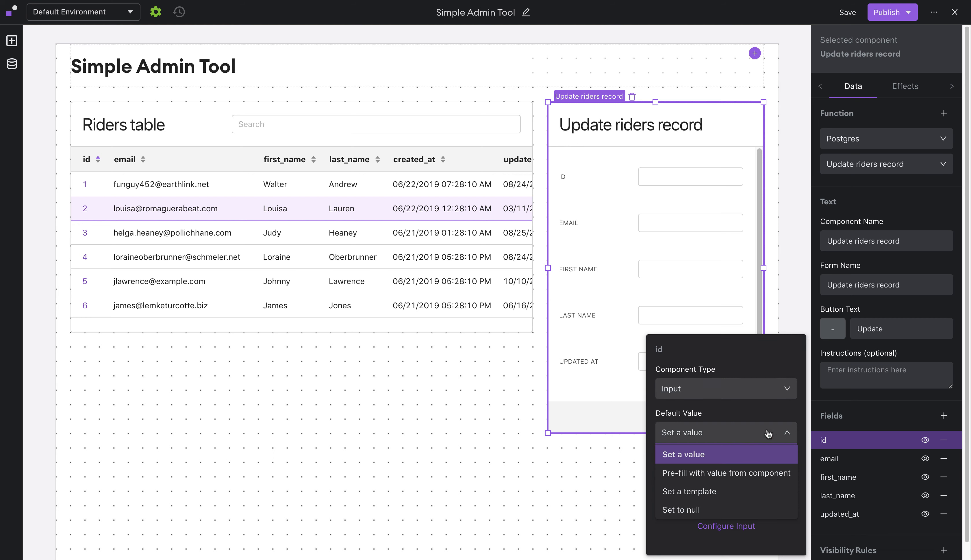
{"action": "left_click", "coordinate": [741, 472]}
{"action": "left_click", "coordinate": [706, 464]}
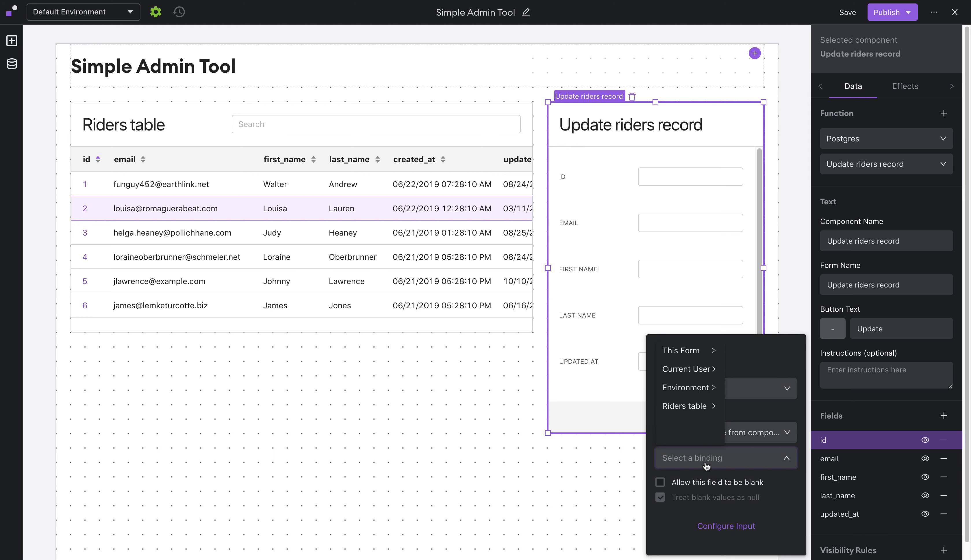
{"action": "mouse_move", "coordinate": [701, 415]}
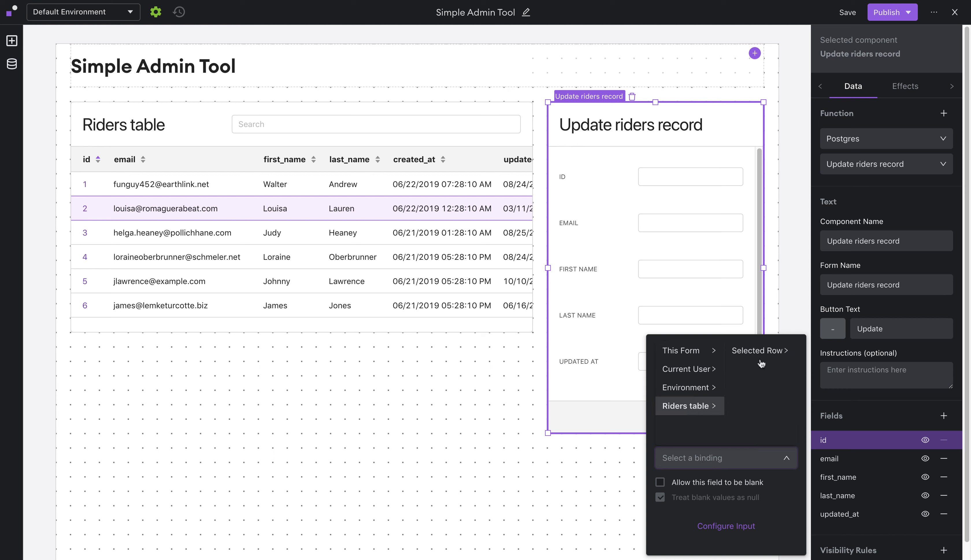
{"action": "mouse_move", "coordinate": [762, 363]}
{"action": "mouse_move", "coordinate": [817, 358]}
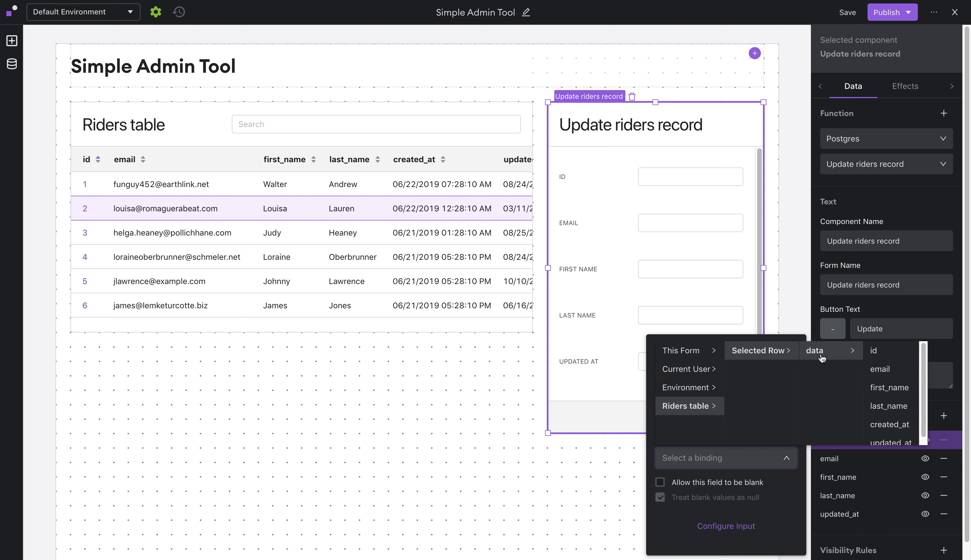
{"action": "left_click", "coordinate": [881, 351]}
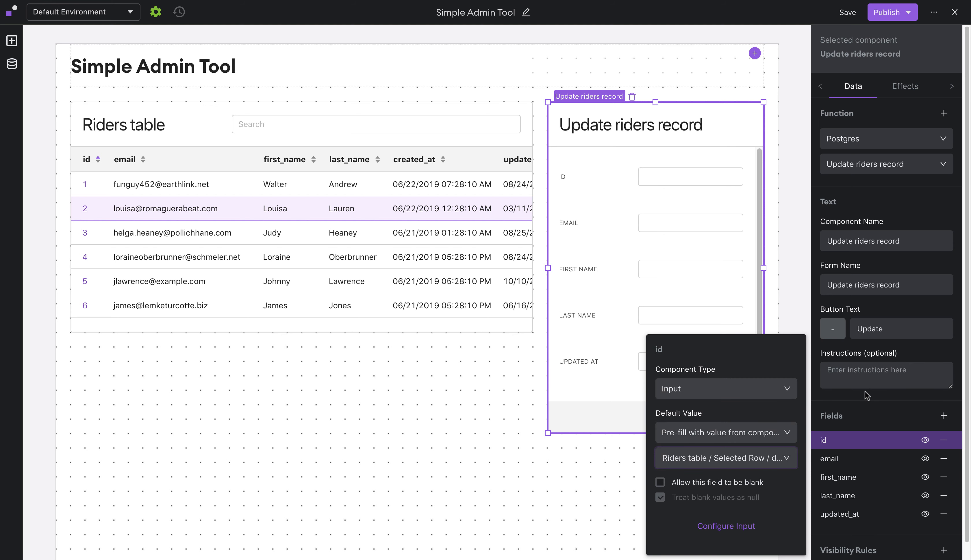
{"action": "left_click", "coordinate": [869, 419]}
Pre-fill the form's email field with the email from the Riders table's selected row data.
{"action": "left_click", "coordinate": [856, 460]}
{"action": "left_click", "coordinate": [730, 444]}
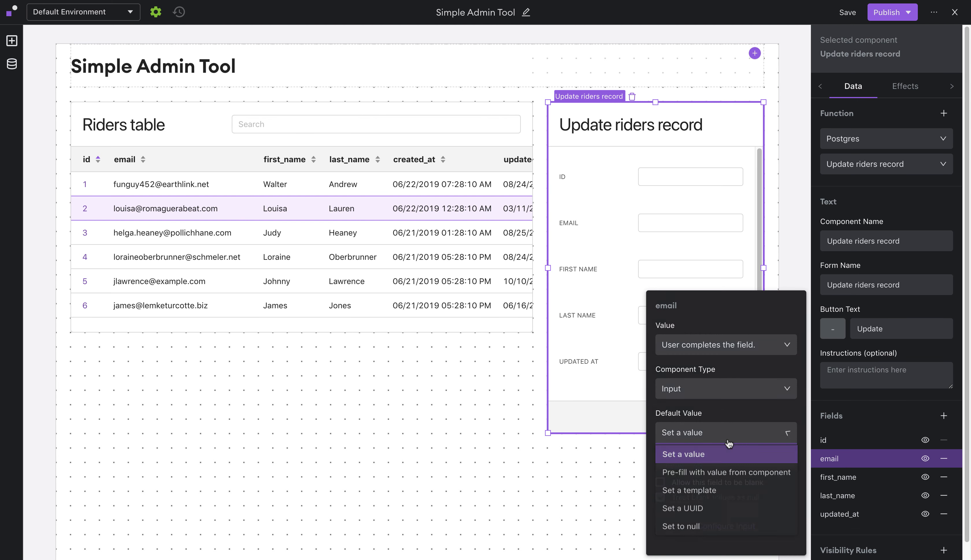
{"action": "left_click", "coordinate": [719, 467]}
{"action": "left_click", "coordinate": [720, 463]}
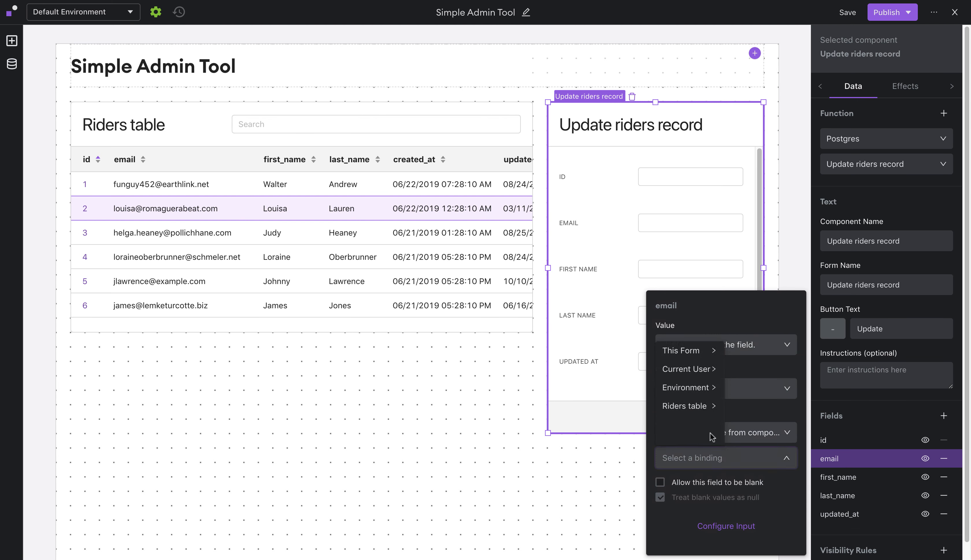
{"action": "left_click", "coordinate": [688, 411]}
{"action": "left_click", "coordinate": [763, 356]}
{"action": "left_click", "coordinate": [842, 357]}
{"action": "left_click", "coordinate": [880, 370]}
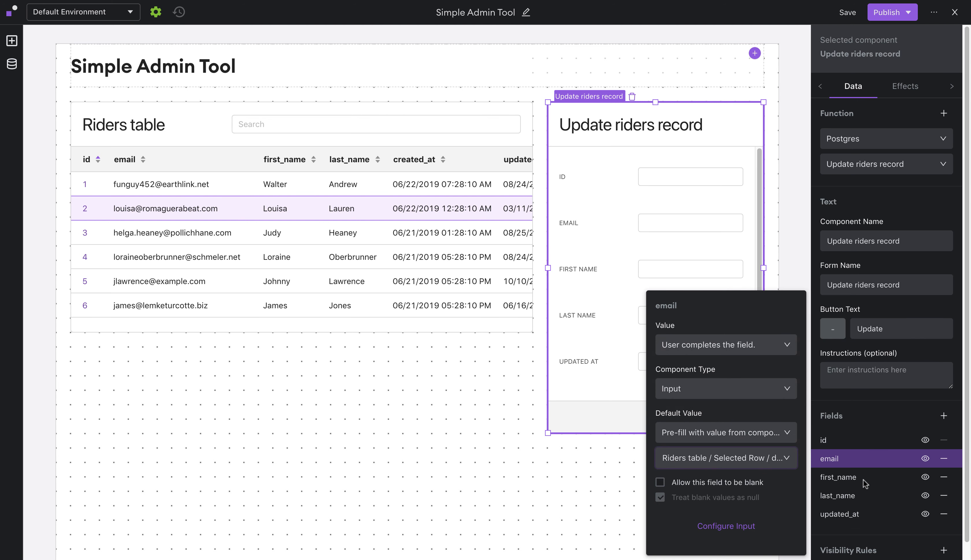
Set the first_name field's default value to pre-fill from the Riders table's selected row data.
{"action": "left_click", "coordinate": [863, 480]}
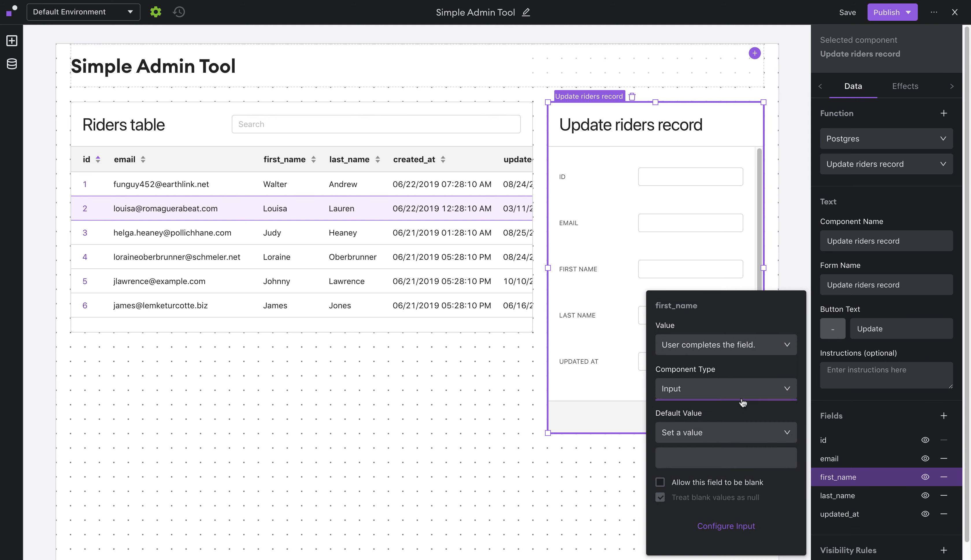
{"action": "left_click", "coordinate": [725, 433]}
{"action": "left_click", "coordinate": [738, 475]}
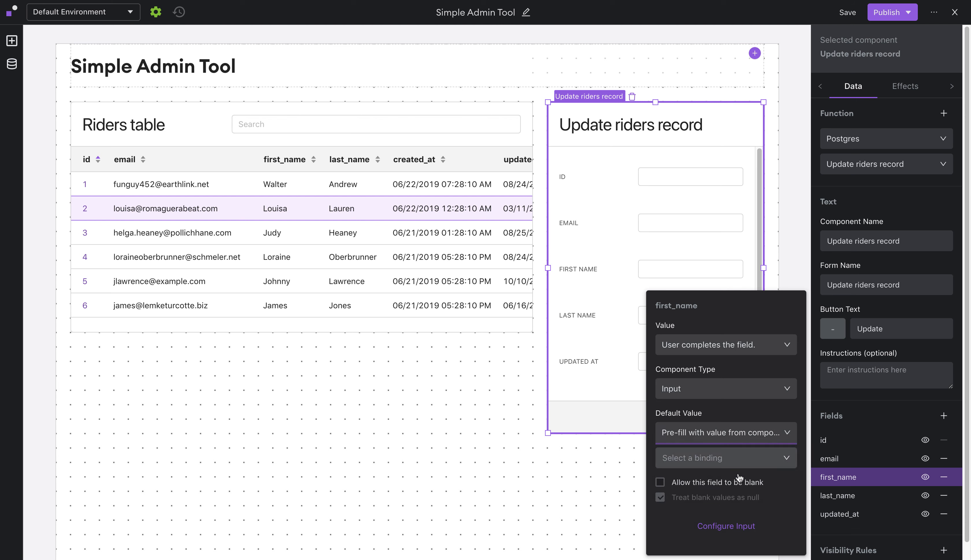
{"action": "left_click", "coordinate": [732, 459]}
{"action": "mouse_move", "coordinate": [684, 407]}
{"action": "mouse_move", "coordinate": [749, 348]}
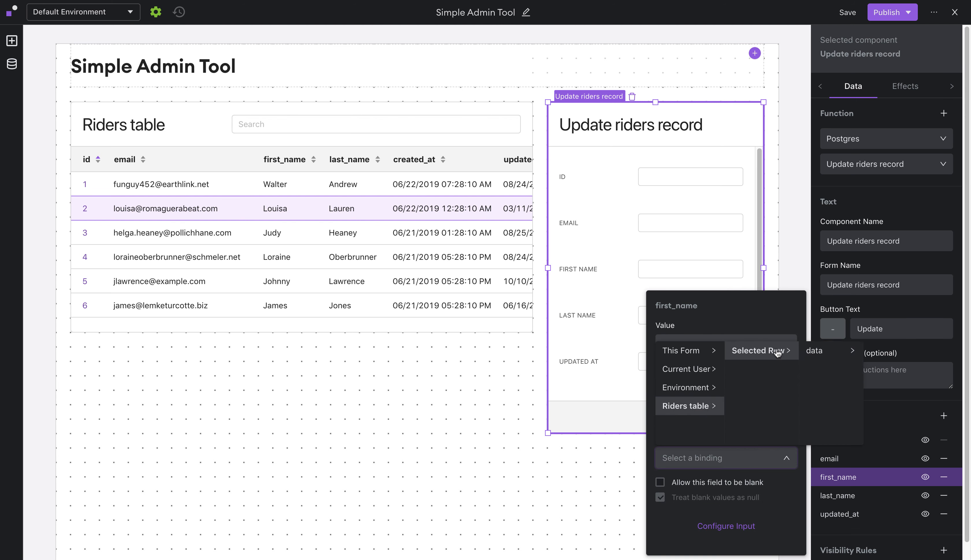
{"action": "mouse_move", "coordinate": [811, 349]}
{"action": "left_click", "coordinate": [891, 407]}
Pre-fill the form's last_name field with the last_name from the Riders table's selected row data.
{"action": "left_click", "coordinate": [847, 495]}
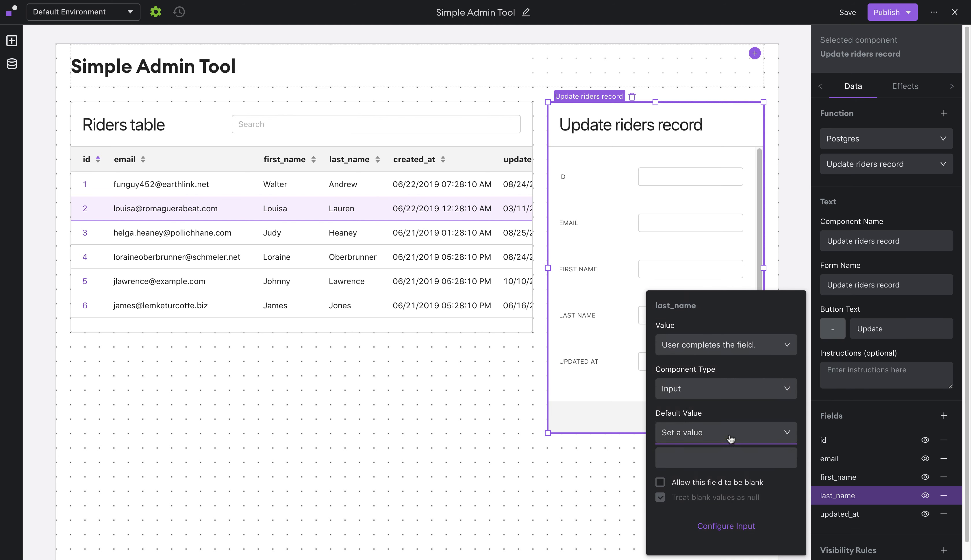
{"action": "left_click", "coordinate": [730, 435]}
{"action": "left_click", "coordinate": [736, 472]}
{"action": "left_click", "coordinate": [735, 460]}
{"action": "mouse_move", "coordinate": [684, 406]}
{"action": "mouse_move", "coordinate": [755, 350]}
{"action": "mouse_move", "coordinate": [816, 356]}
{"action": "left_click", "coordinate": [889, 406]}
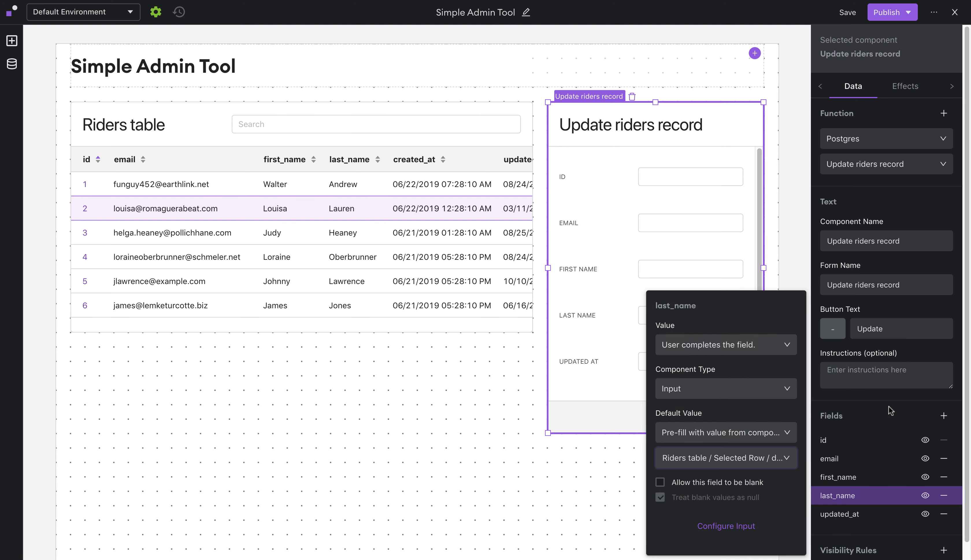
{"action": "left_click", "coordinate": [872, 429]}
Set updated_at to the date and time the form is submitted, and hide that field on the form.
{"action": "left_click", "coordinate": [861, 518]}
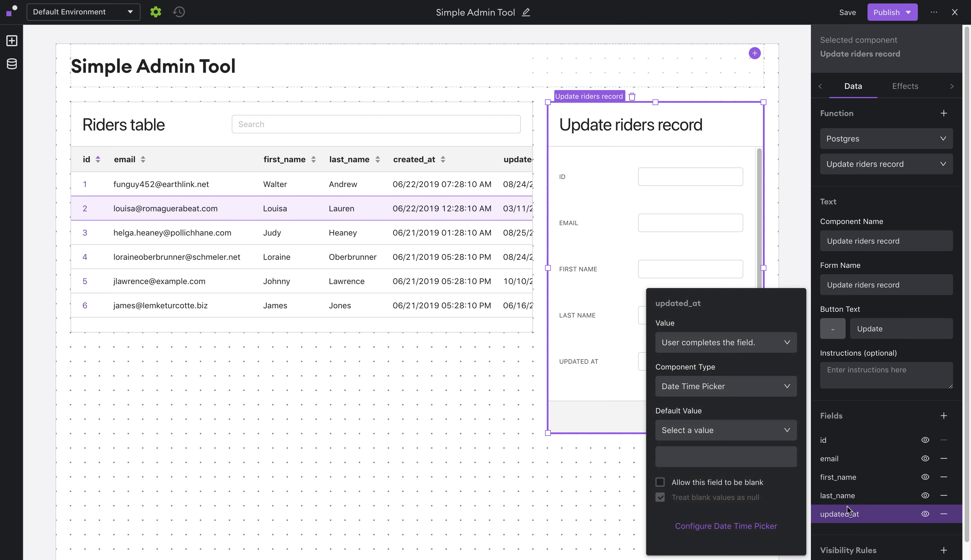
{"action": "left_click", "coordinate": [750, 351]}
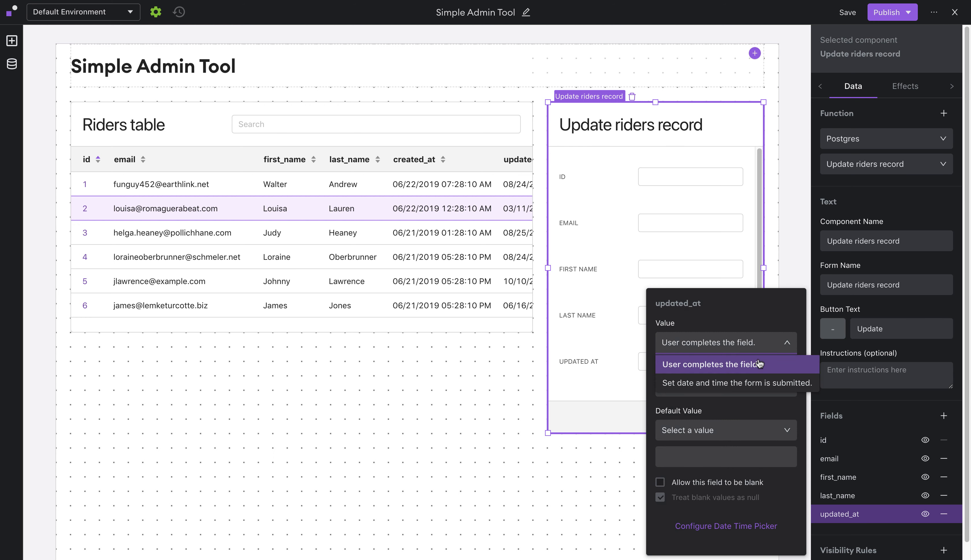
{"action": "left_click", "coordinate": [683, 385]}
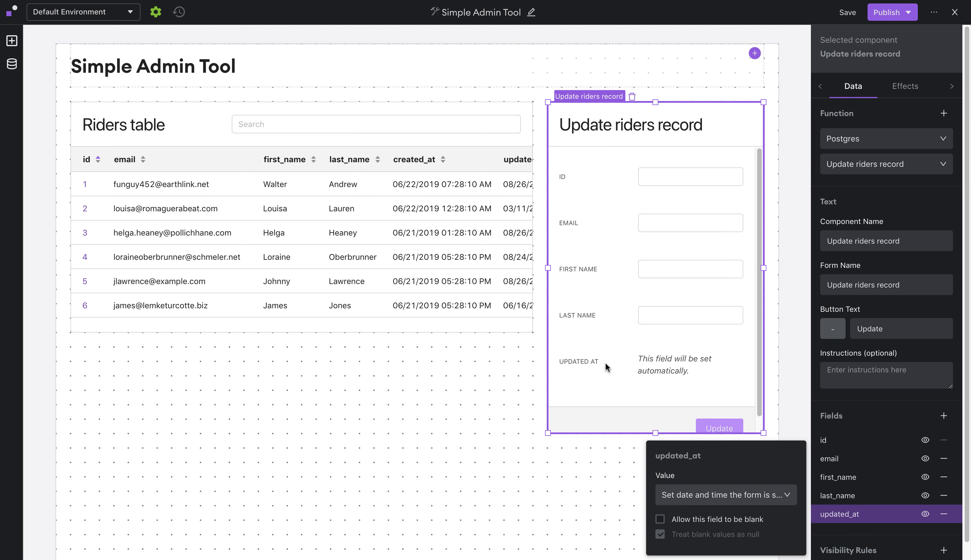
{"action": "left_click", "coordinate": [864, 539]}
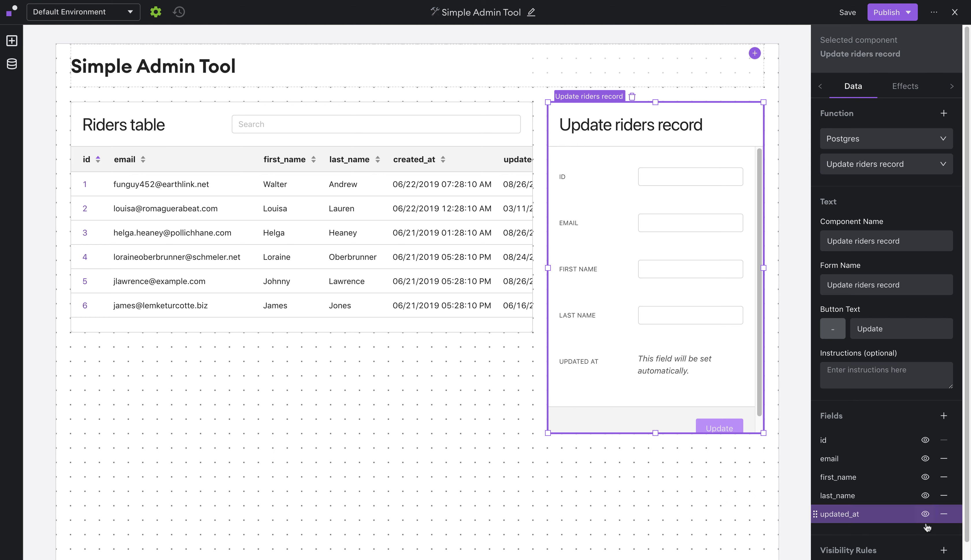
{"action": "left_click", "coordinate": [925, 514]}
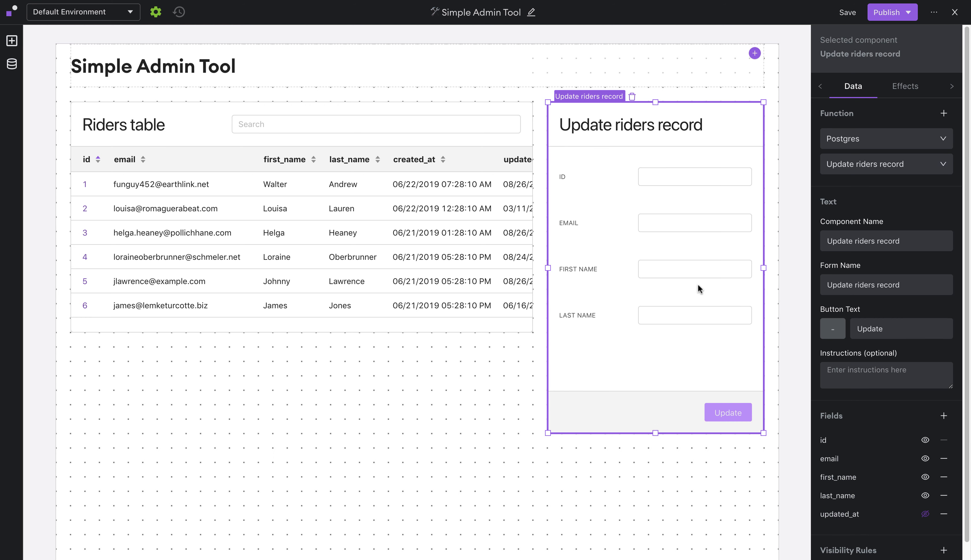
Hide the id field on the Update riders record form and shorten the form to fit its three remaining fields.
{"action": "left_click", "coordinate": [922, 443]}
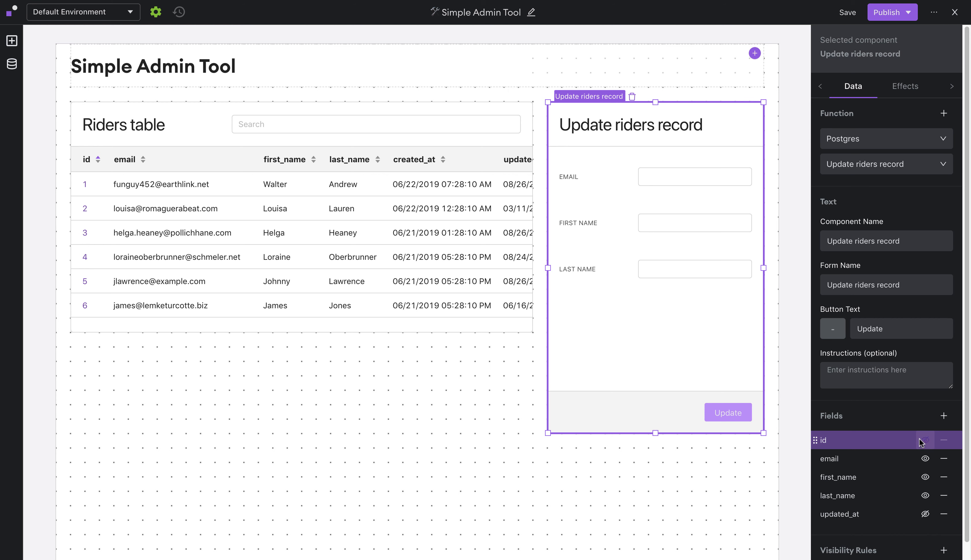
{"action": "left_click_drag", "start_coordinate": [655, 433], "coordinate": [632, 347]}
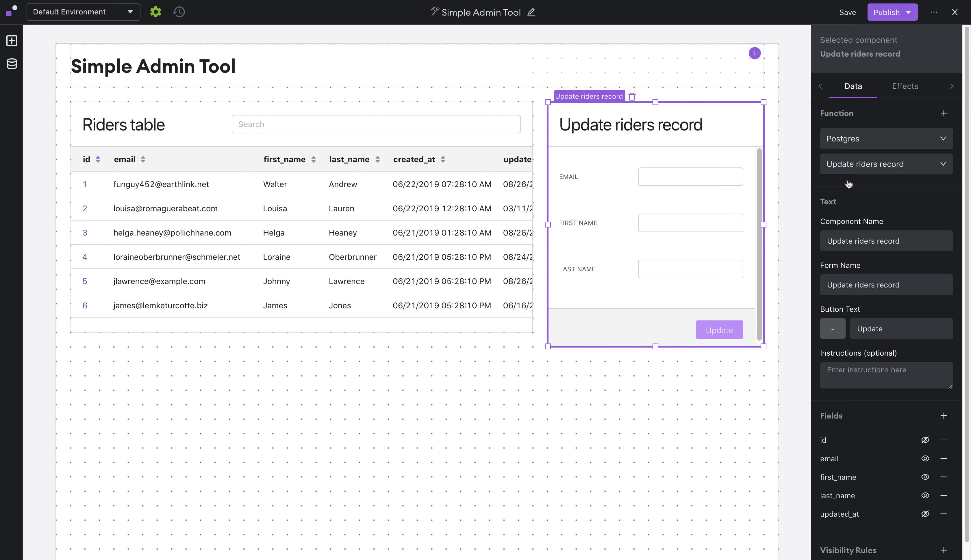
Check the form's on-submit effects, publish the tool to the Default and Staging environments, and exit the editor.
{"action": "left_click", "coordinate": [905, 86]}
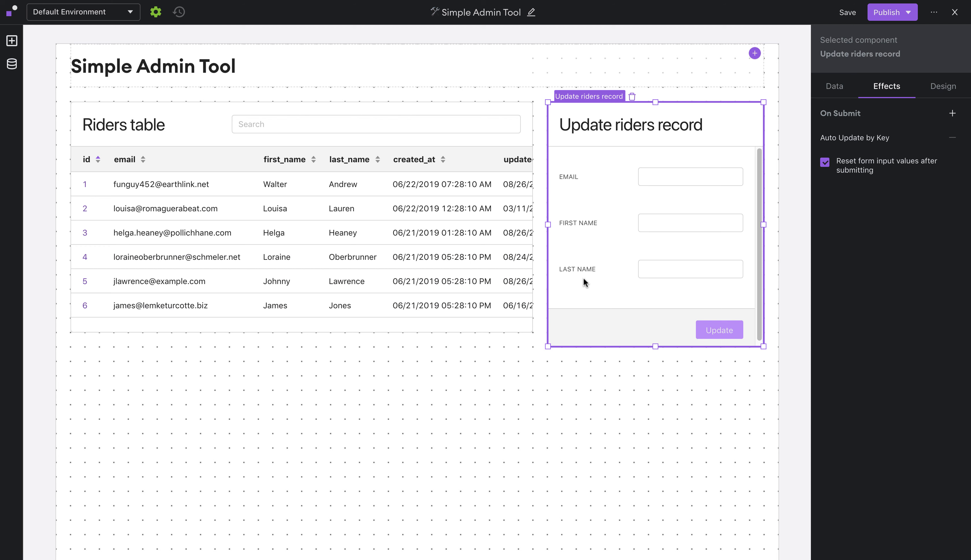
{"action": "left_click", "coordinate": [886, 13]}
{"action": "left_click", "coordinate": [911, 151]}
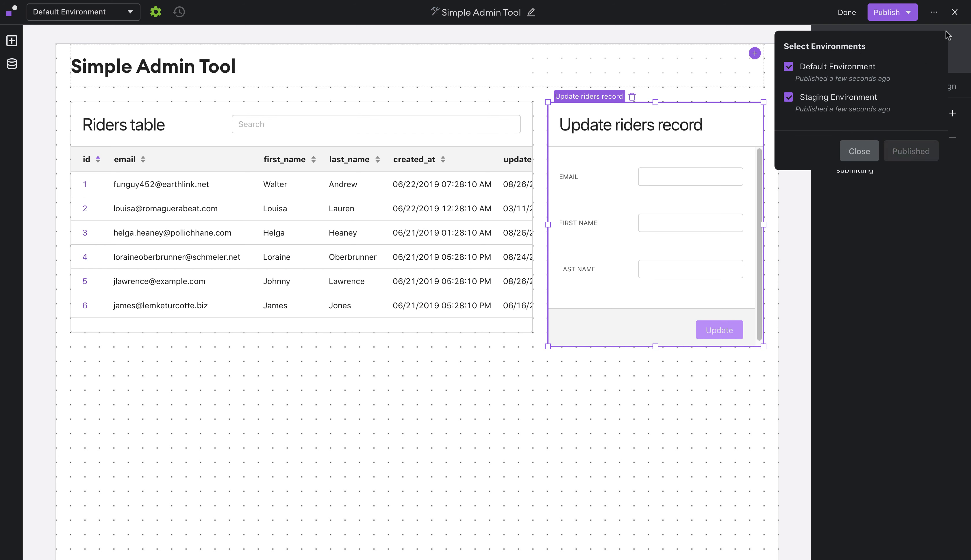
{"action": "left_click", "coordinate": [955, 12]}
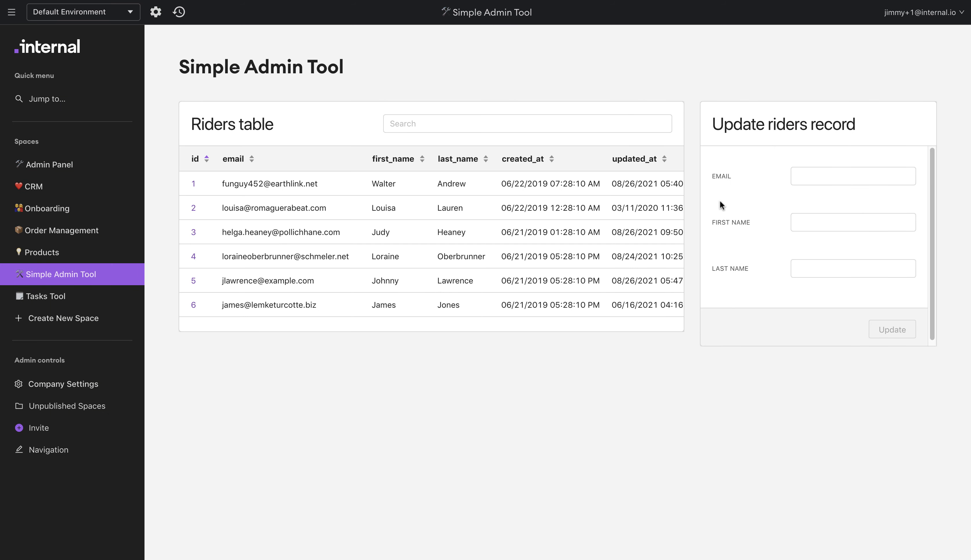
Select the rider with id 3, replace the first name in the update form with a different one, and submit the update.
{"action": "left_click", "coordinate": [489, 241]}
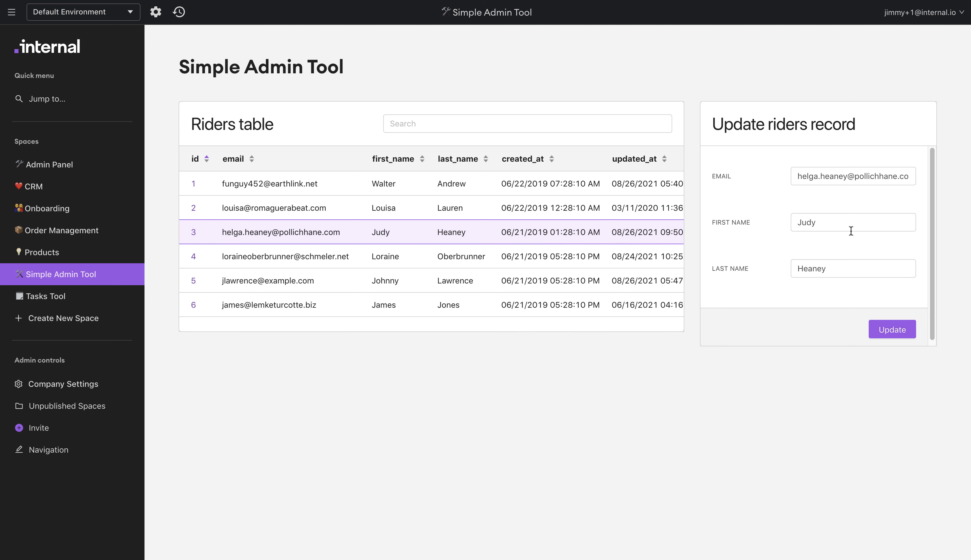
{"action": "left_click_drag", "start_coordinate": [849, 225], "coordinate": [750, 221]}
{"action": "type", "text": "Helga"}
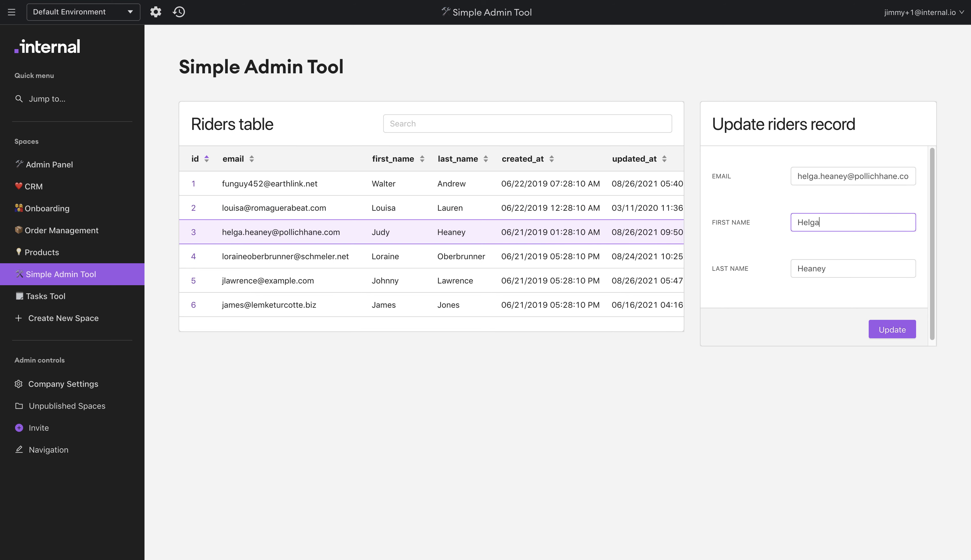
{"action": "left_click", "coordinate": [884, 328]}
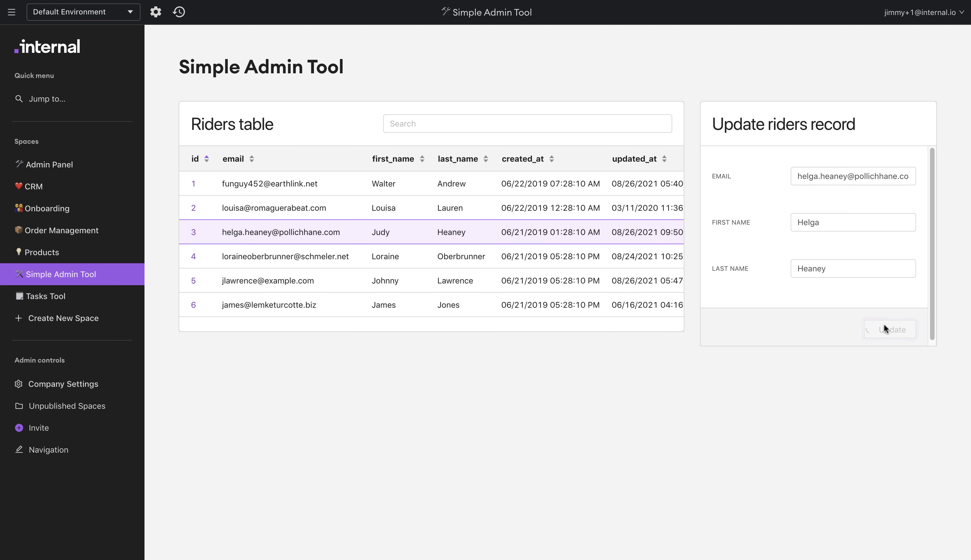